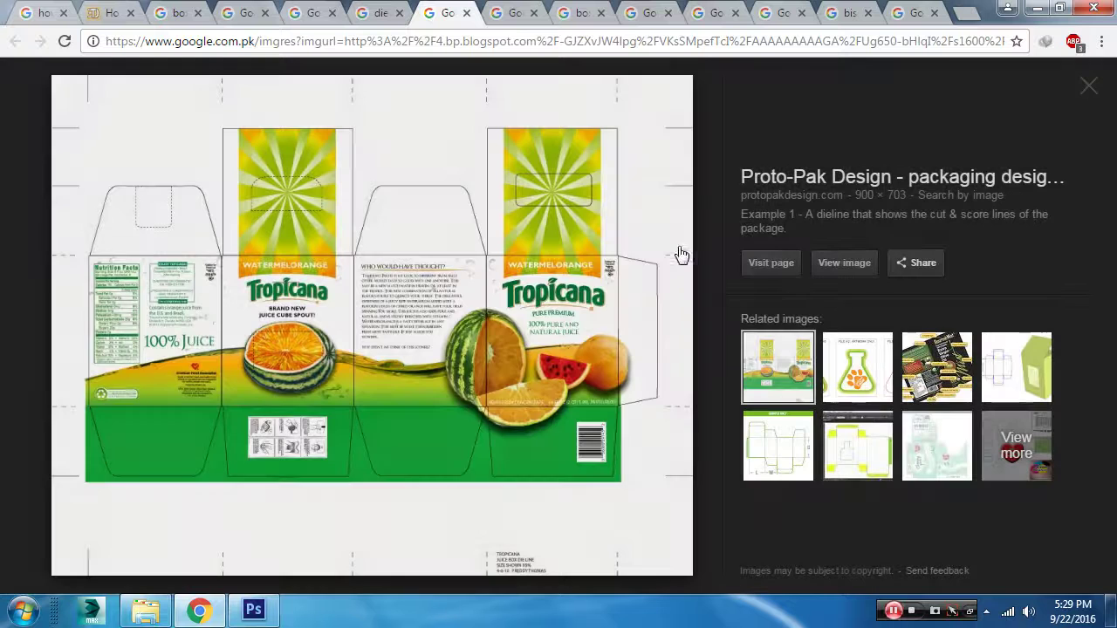
- Open the Tropicana dieline image at full size and examine its flaps and fold lines up close
left_click(845, 263)
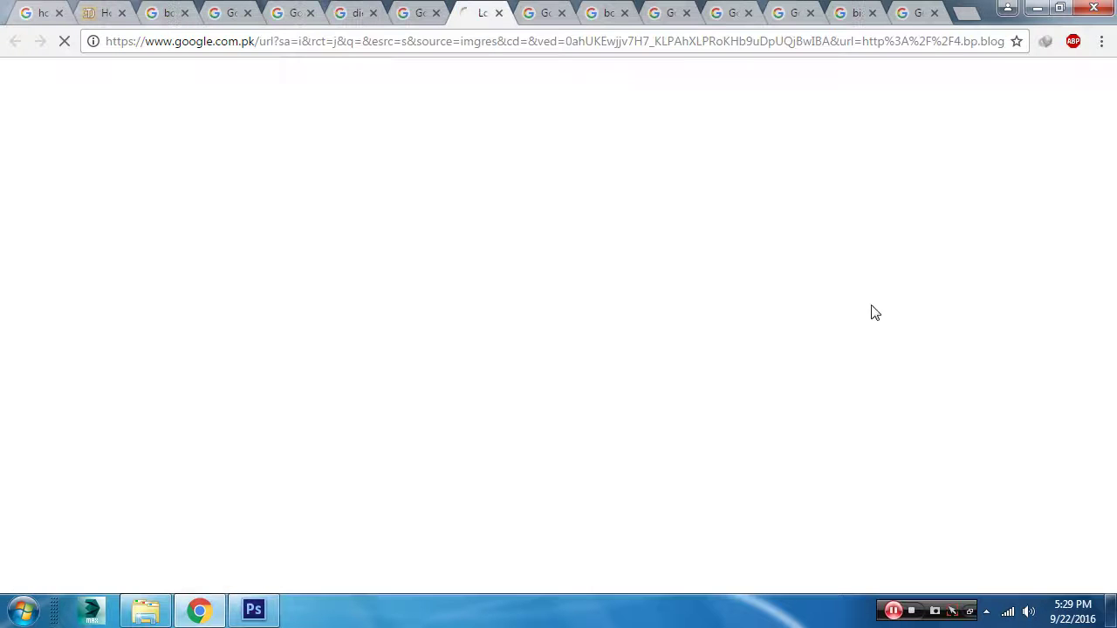
key("ctrl+plus")
key("ctrl+plus")
key("ctrl+plus")
key("ctrl+plus")
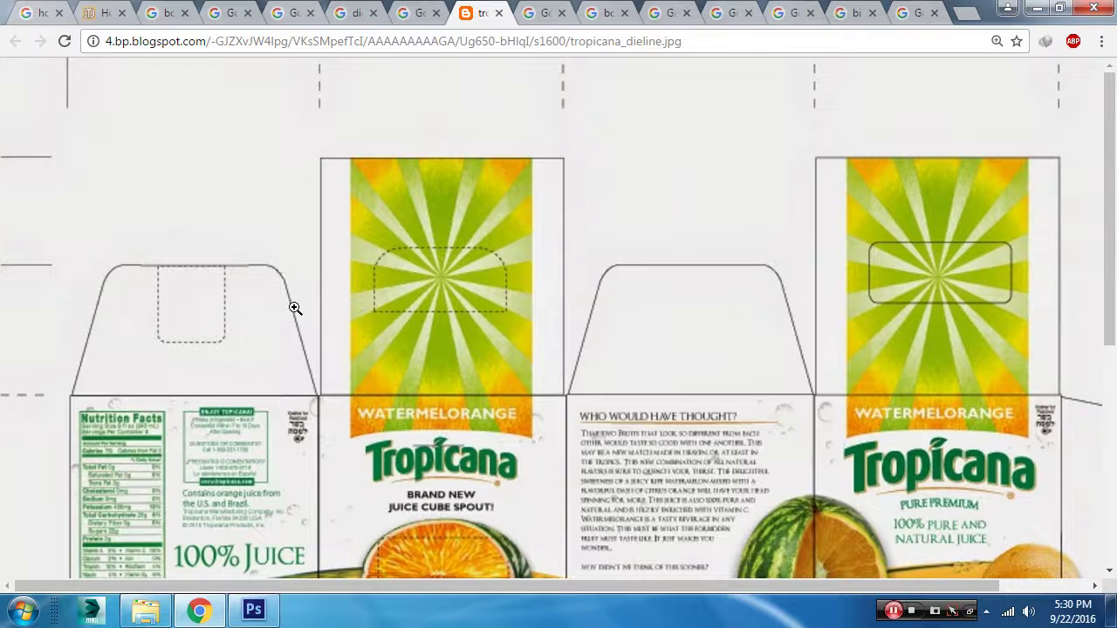
left_click(293, 305)
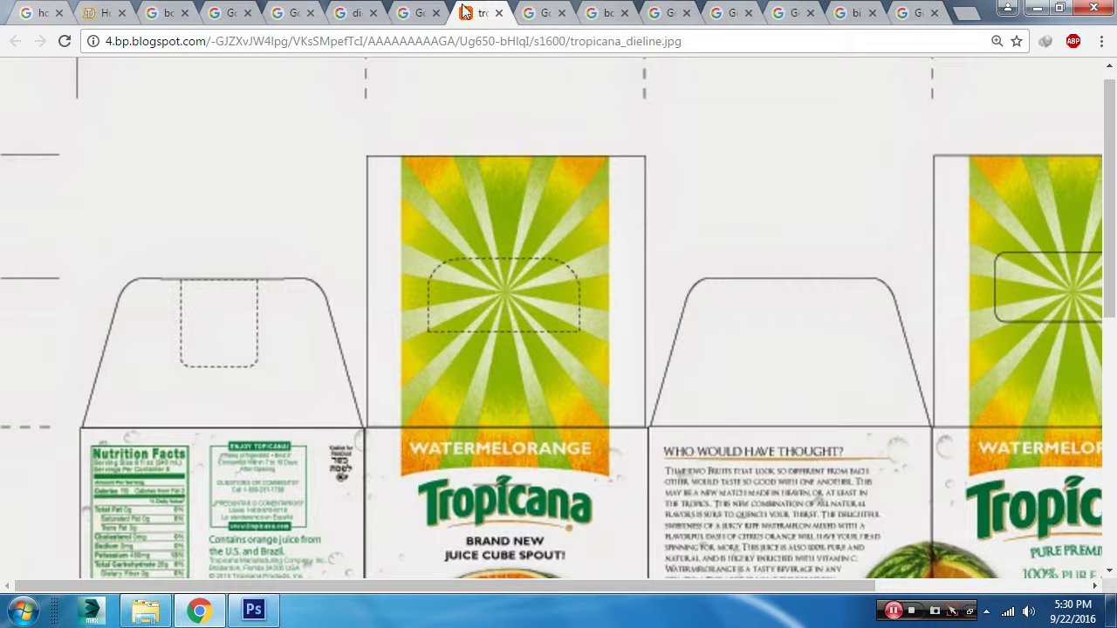
- Review the other open box template images, including the folding guide, the gift box template and the box template search
left_click(410, 18)
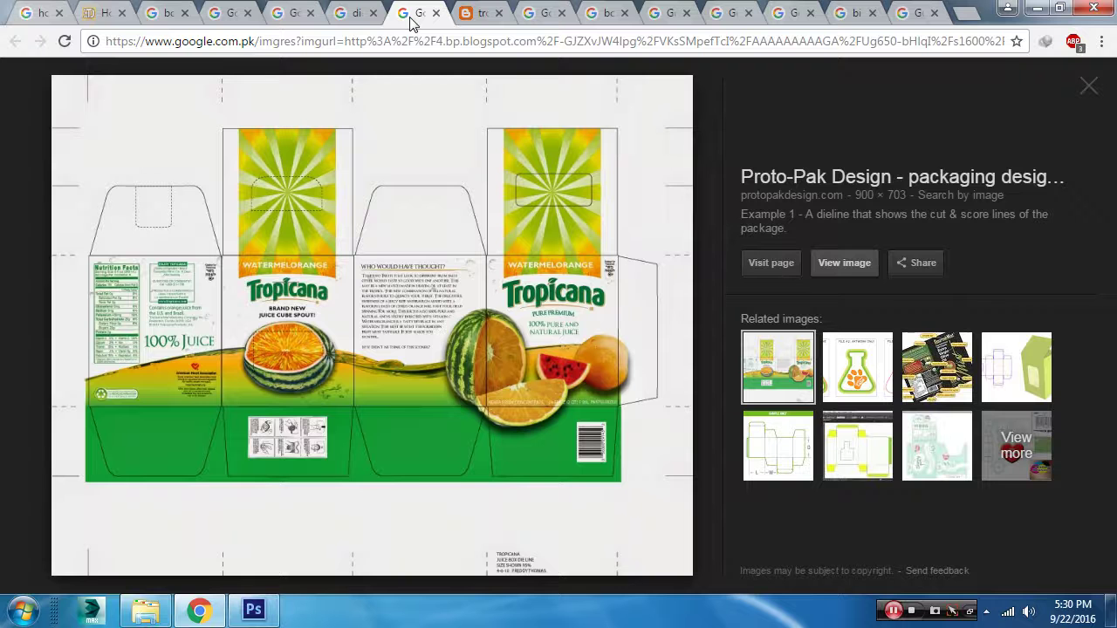
left_click(360, 22)
left_click(287, 22)
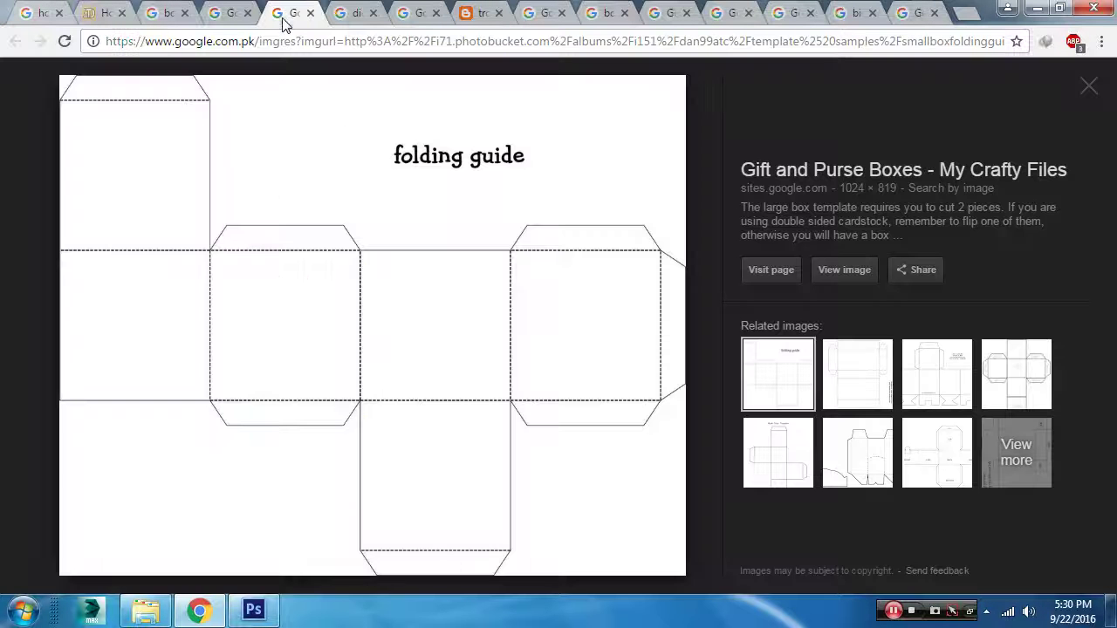
left_click(228, 21)
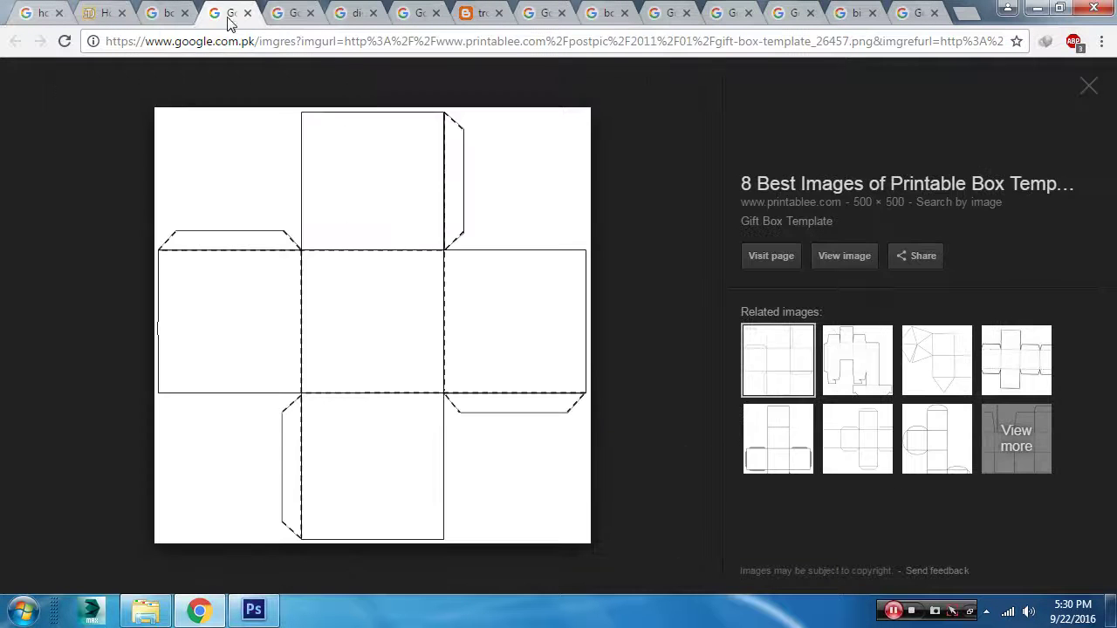
left_click(169, 22)
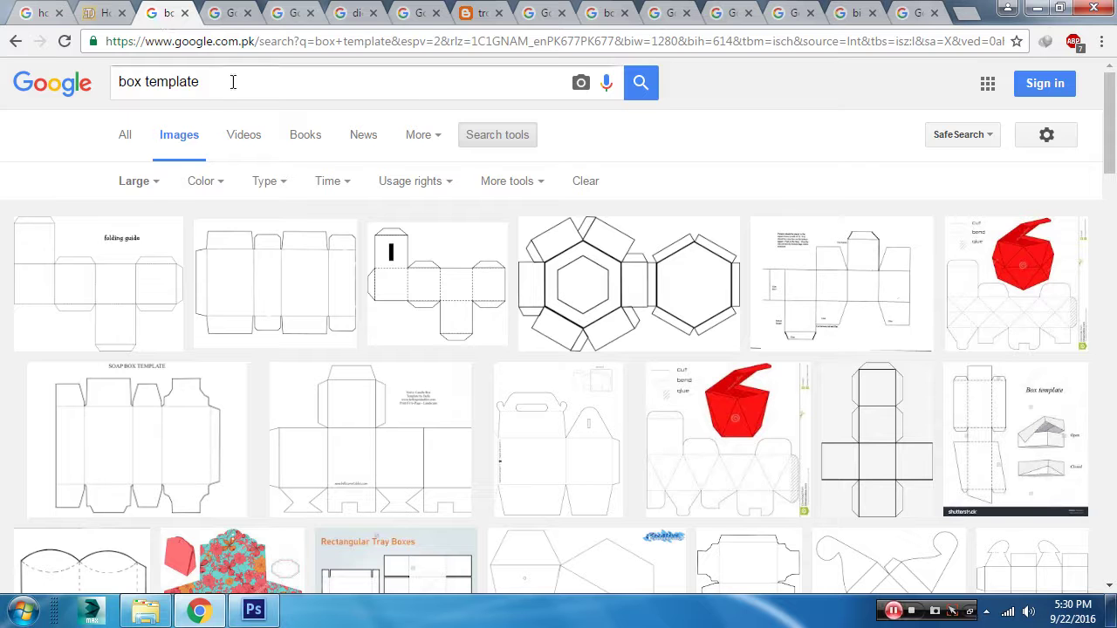
- Save the ClipArt Best box template image to the Desktop as dc7okoypi.jpeg
left_click(538, 19)
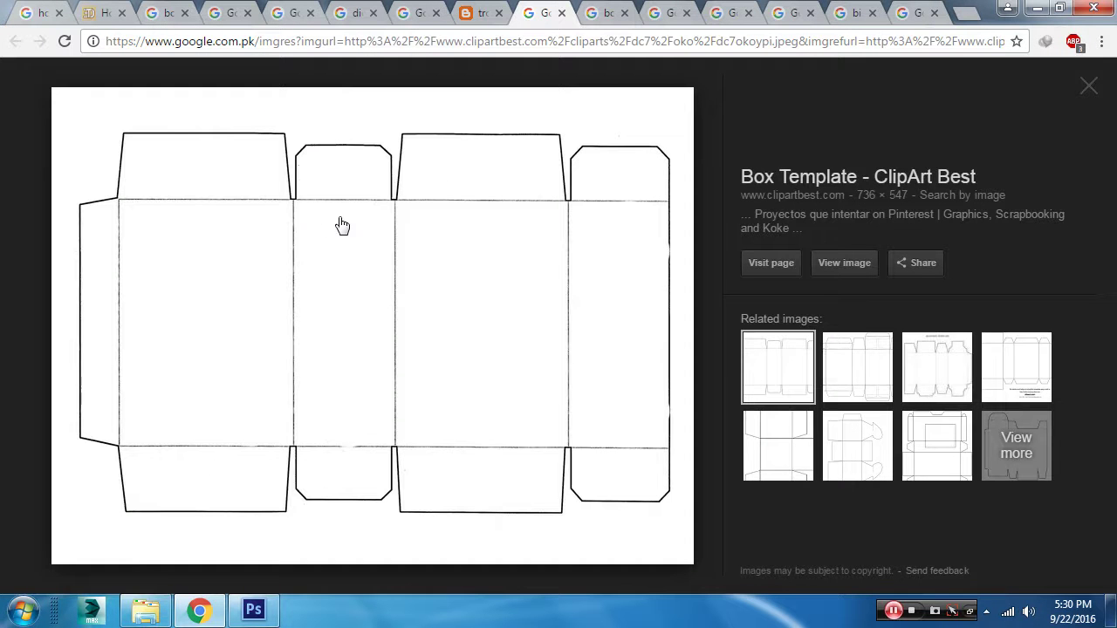
right_click(369, 208)
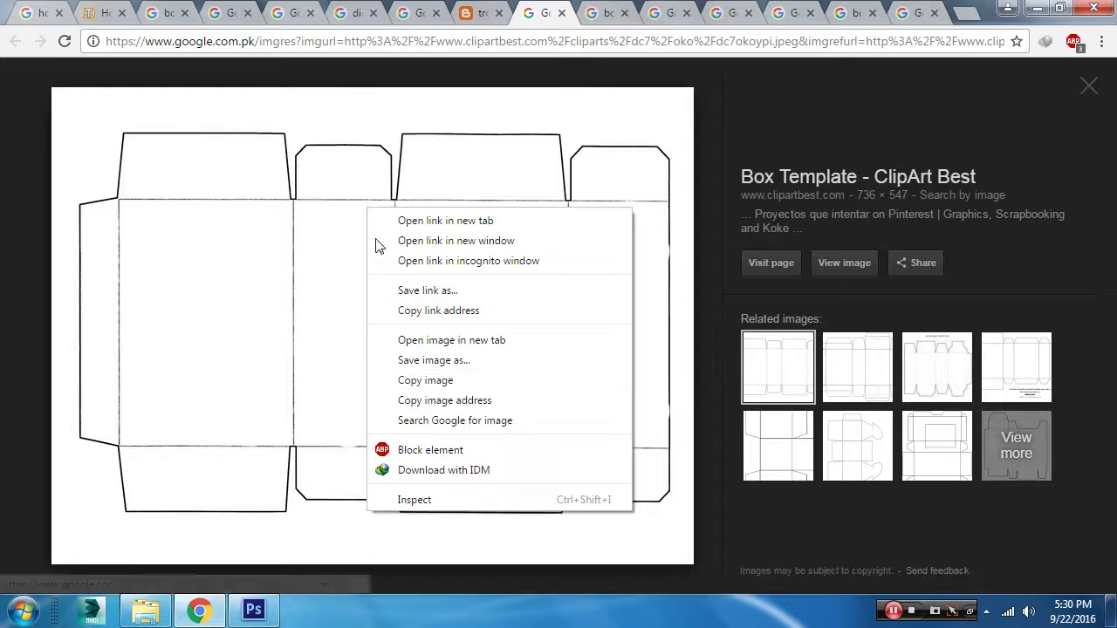
left_click(461, 363)
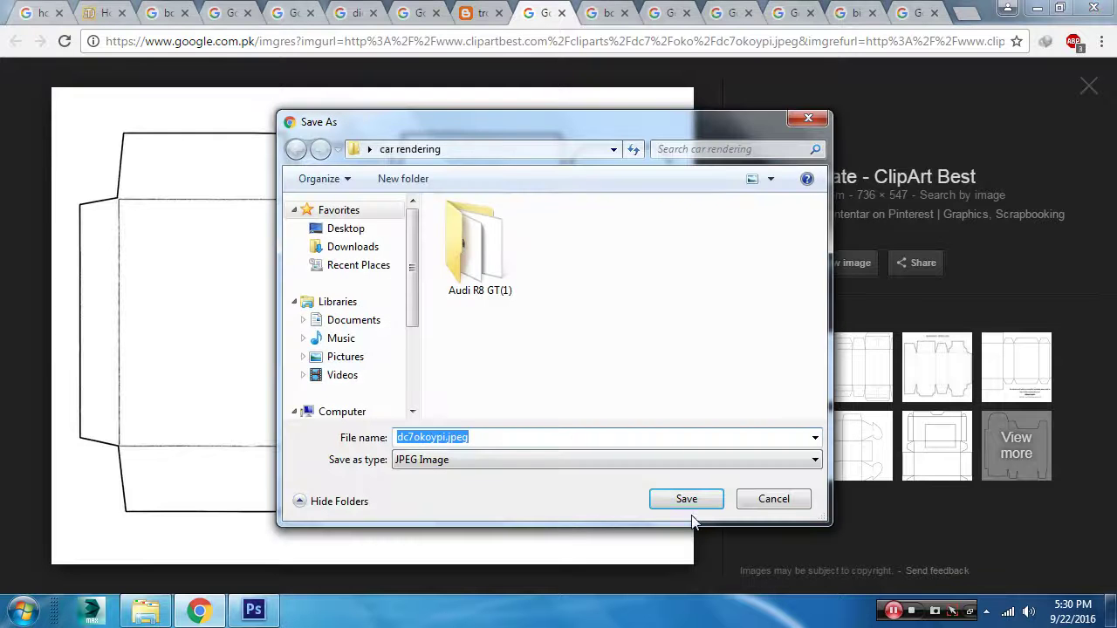
left_click(343, 231)
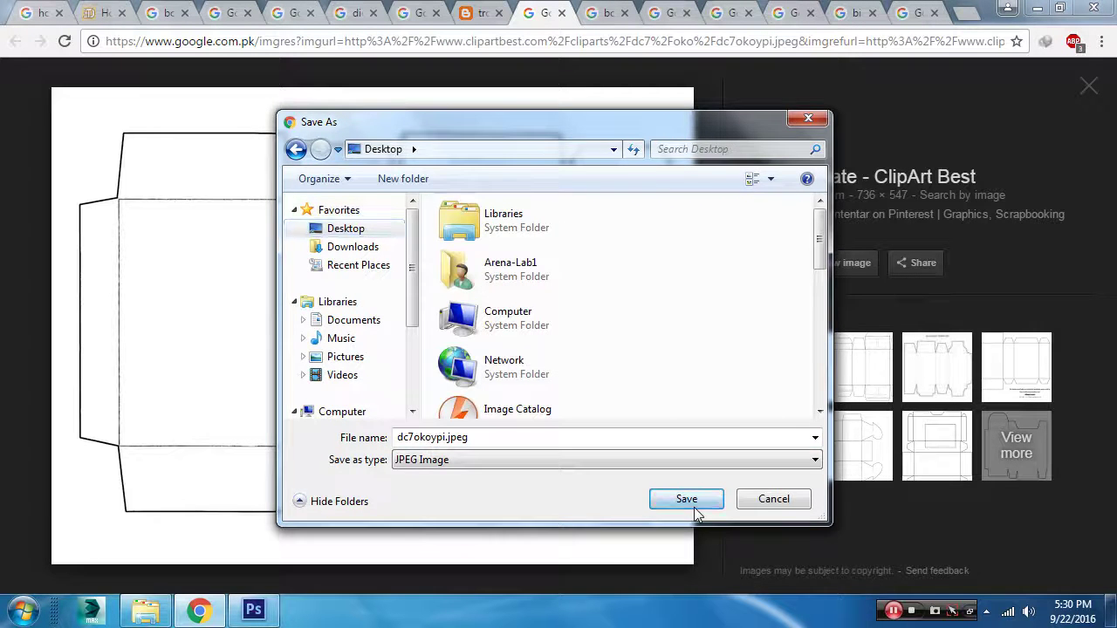
left_click(688, 500)
- Open dc7okoypi.jpeg in Photoshop and convert its locked background into an editable layer named Layer 0
left_click_drag(7, 563, 684, 378)
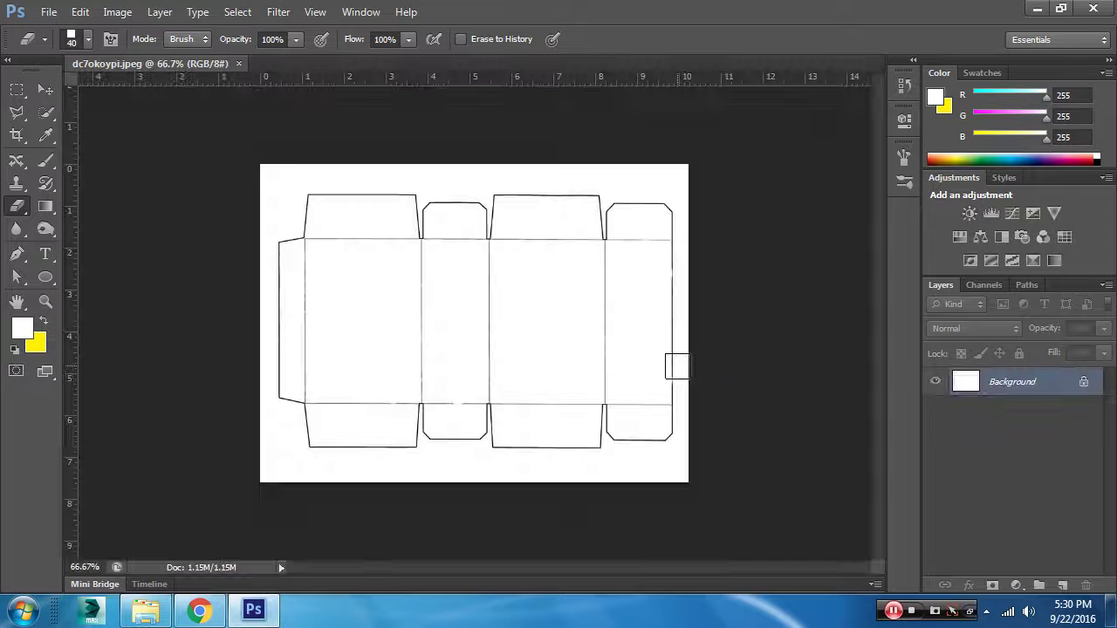
left_click(46, 89)
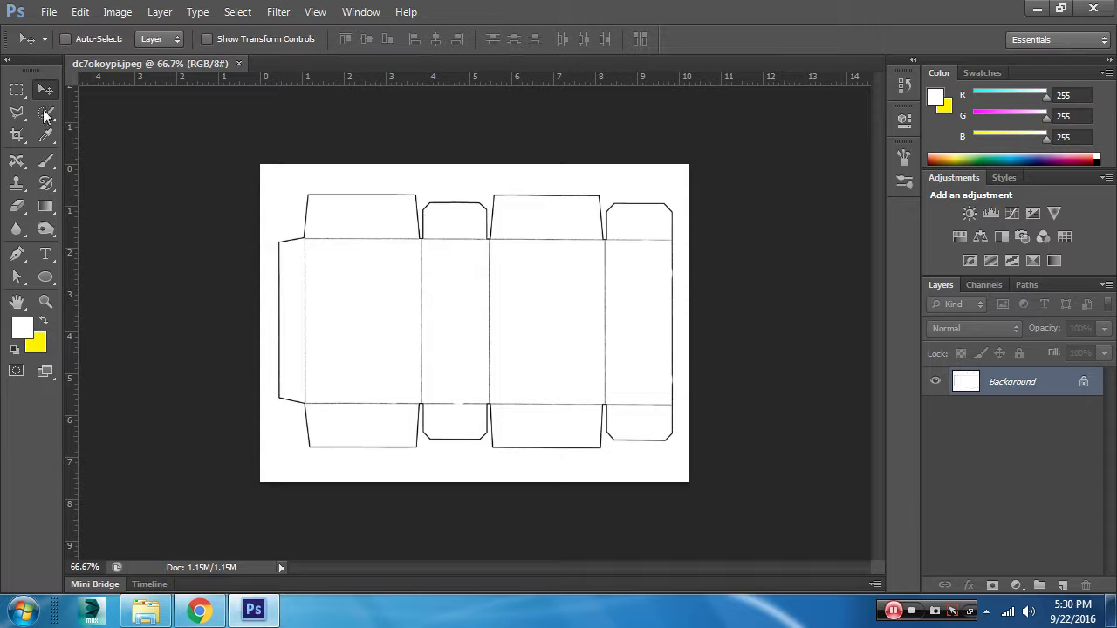
double_click(1050, 399)
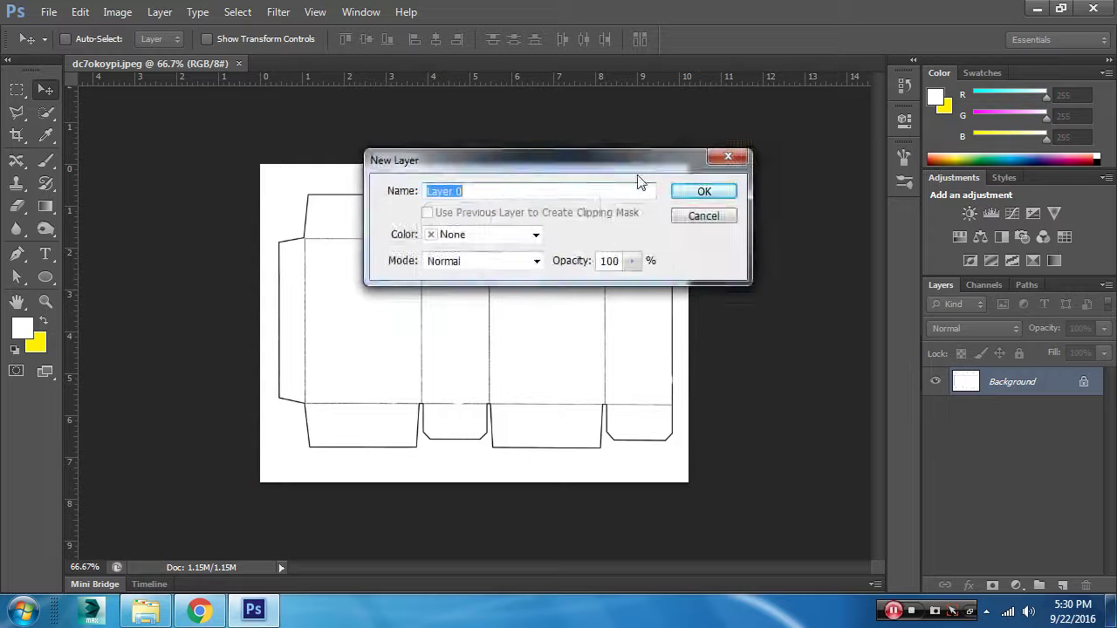
left_click(702, 190)
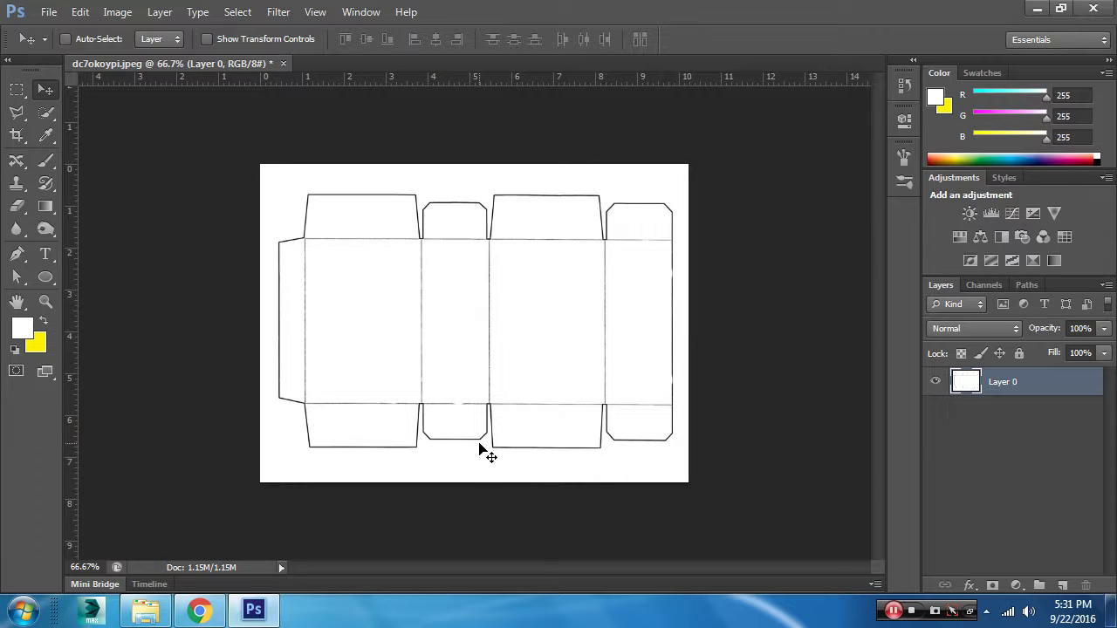
- Open the Oye Hoye chips artwork PNG from the Desktop
left_click(49, 12)
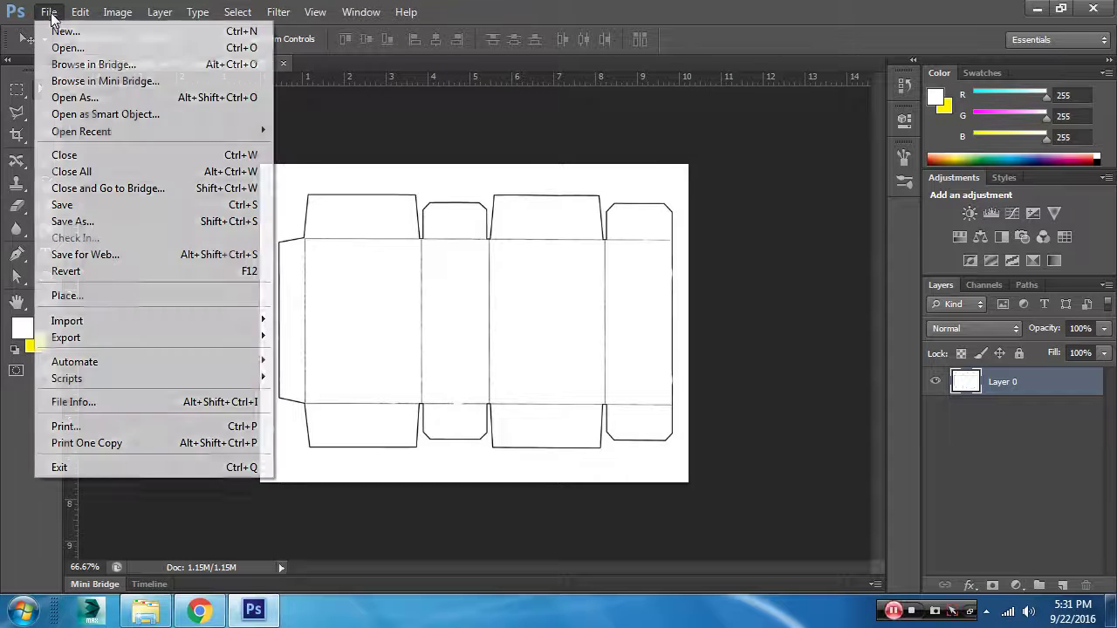
left_click(63, 48)
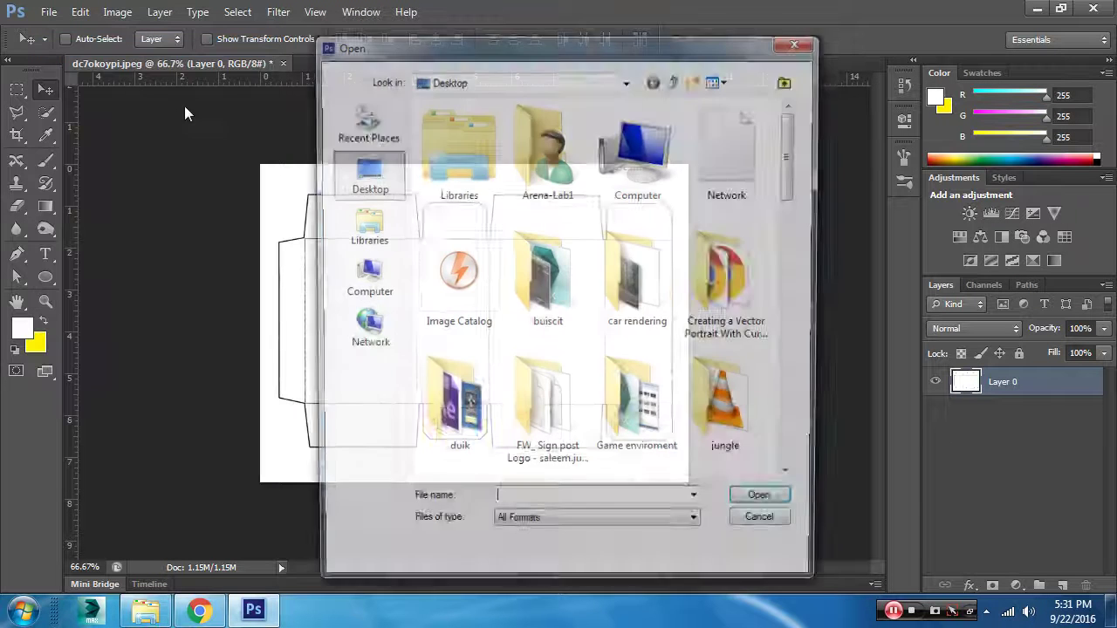
left_click_drag(784, 172, 812, 301)
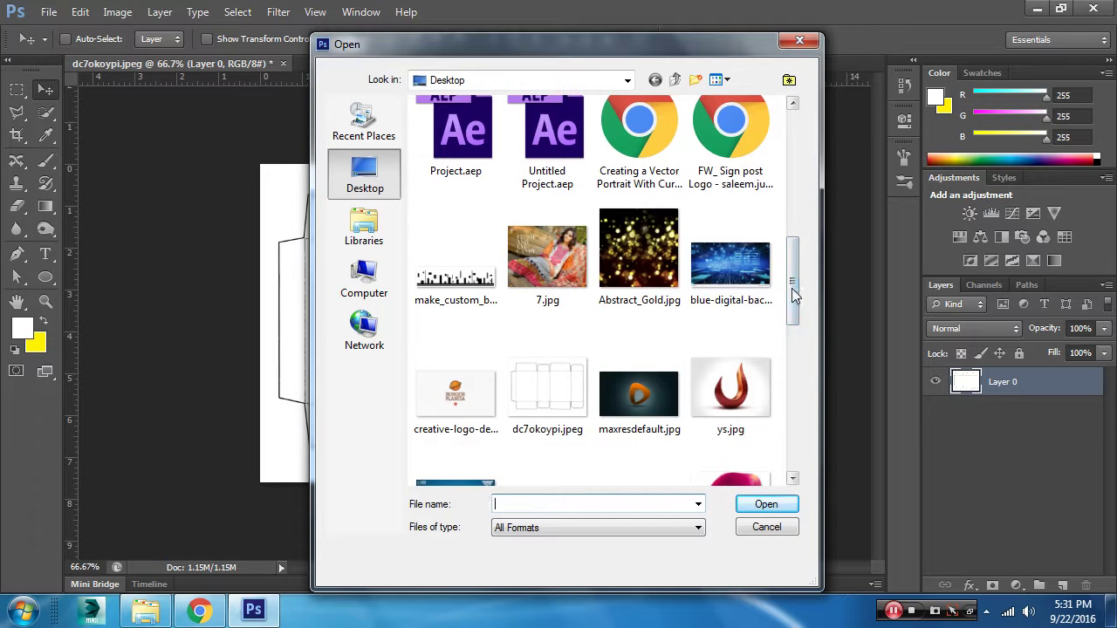
scroll(794, 318, "down", 1)
scroll(794, 323, "down", 1)
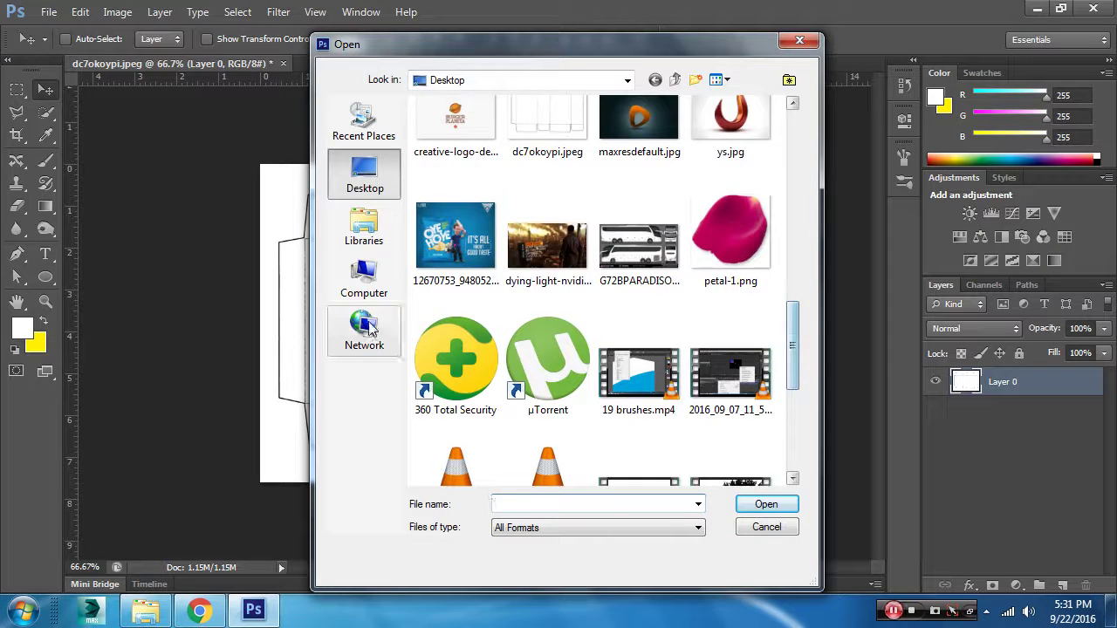
left_click(456, 240)
left_click(765, 504)
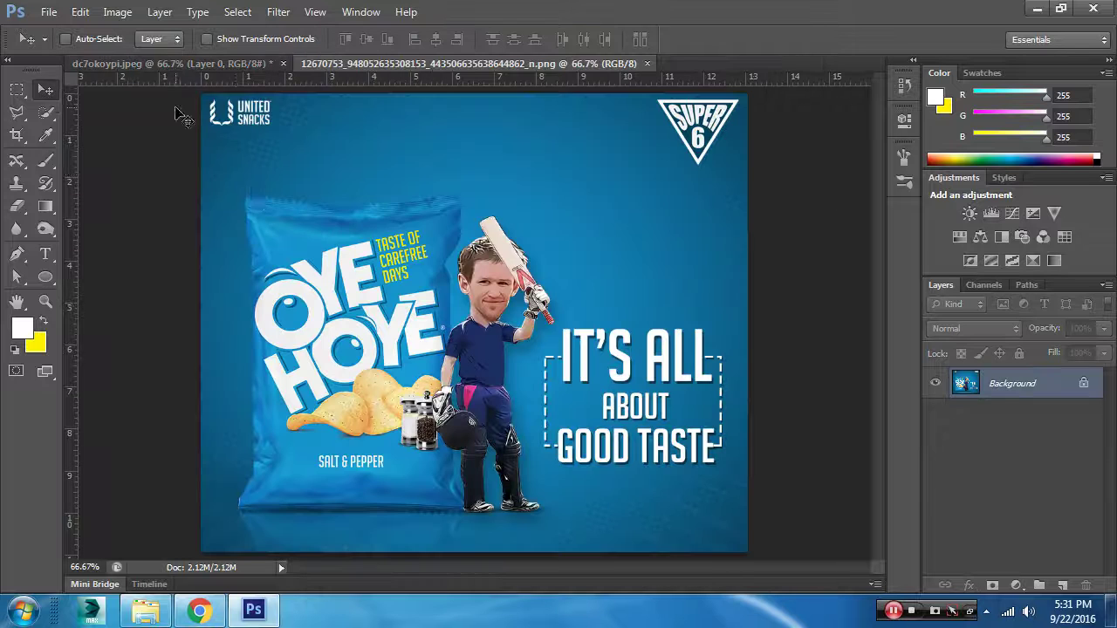
- Place the chips artwork beneath Layer 0 in the box template document and set Layer 0's blend mode to Multiply
left_click_drag(206, 99, 414, 341)
left_click_drag(1072, 387, 1056, 422)
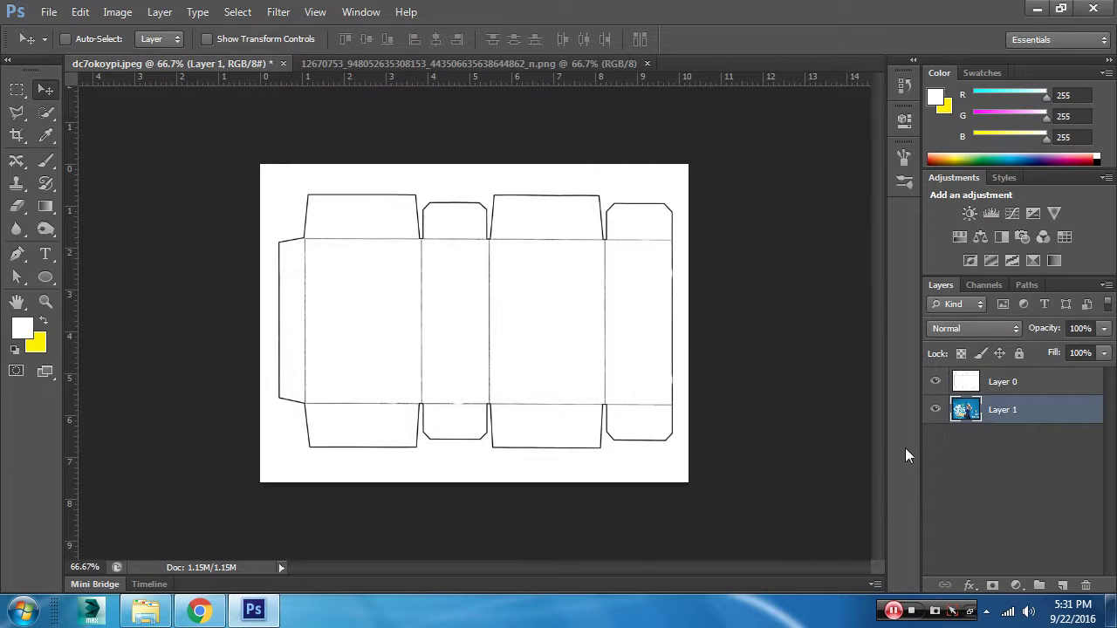
left_click(1047, 389)
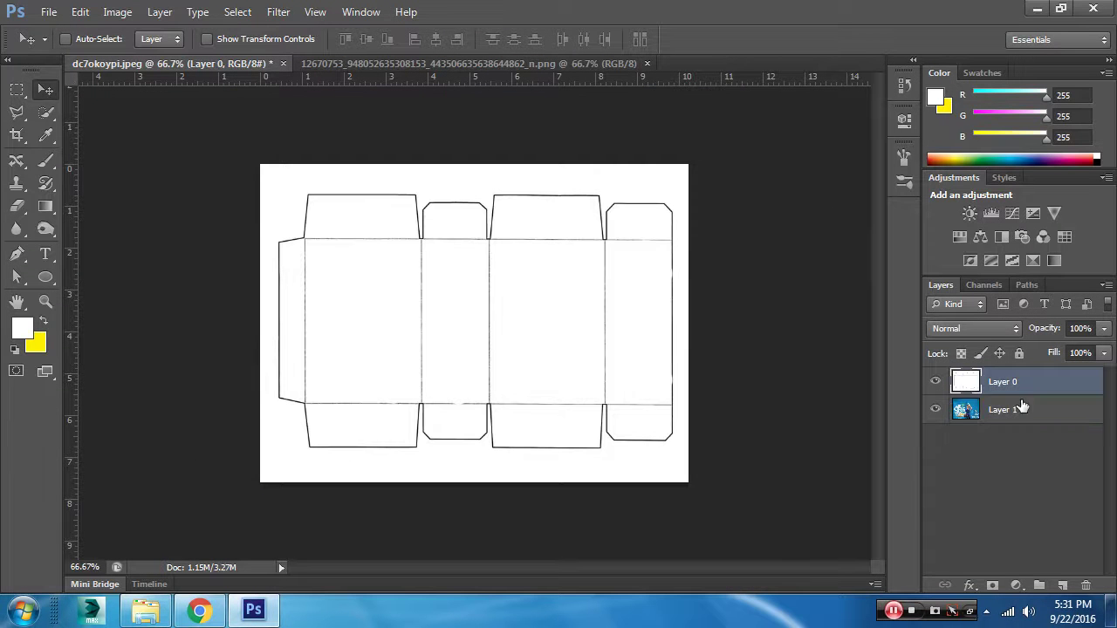
left_click(970, 336)
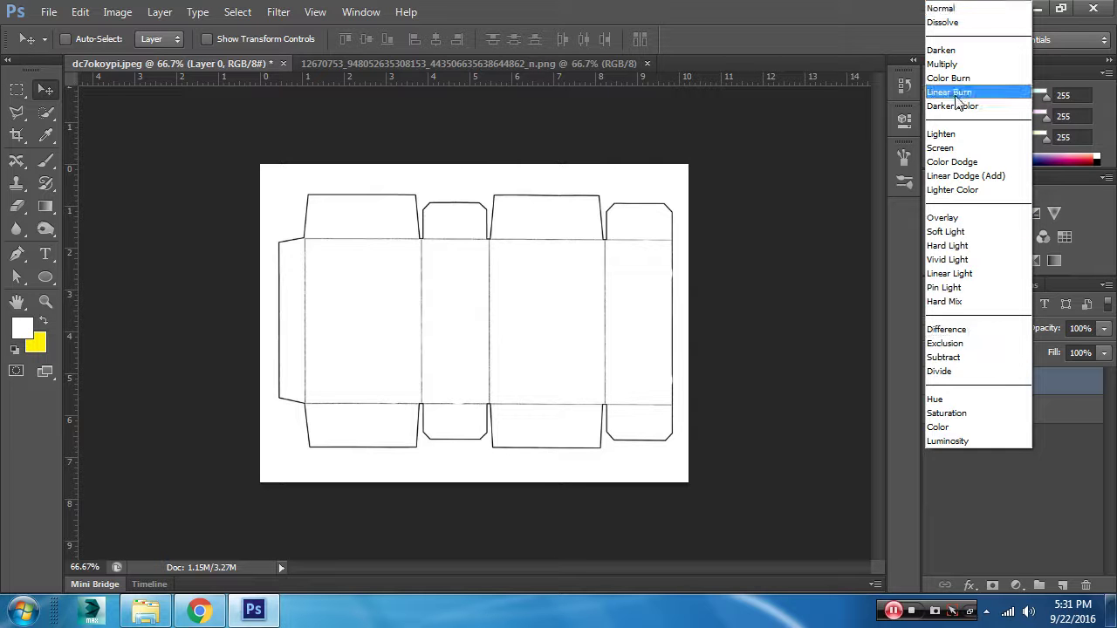
left_click(955, 67)
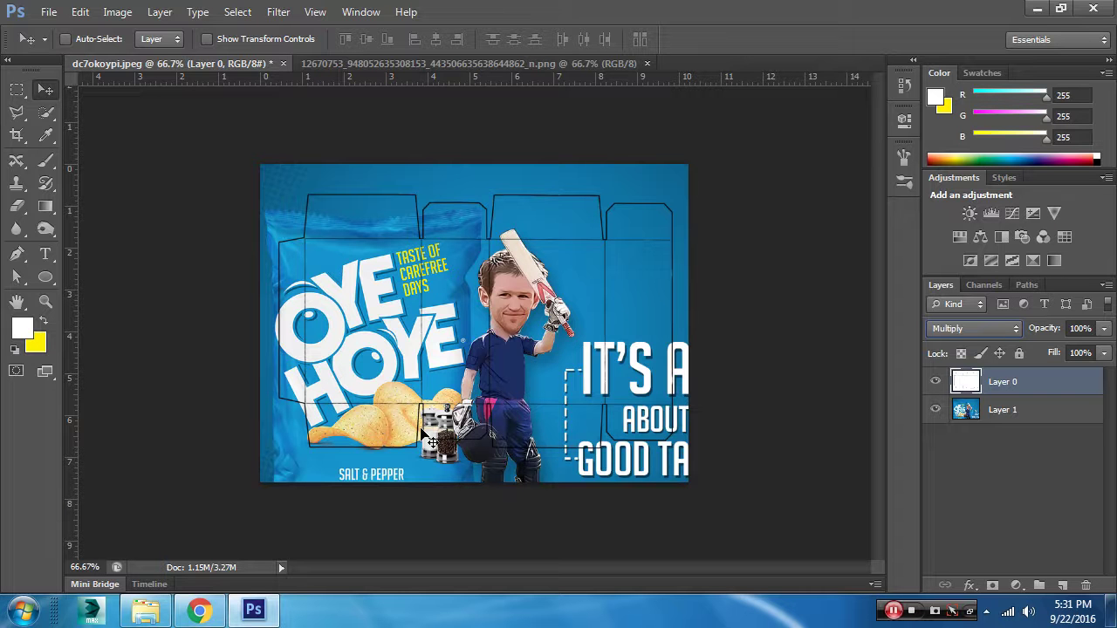
- Examine the template's cut and fold lines over the chips artwork up close
key("ctrl+plus")
key("ctrl+plus")
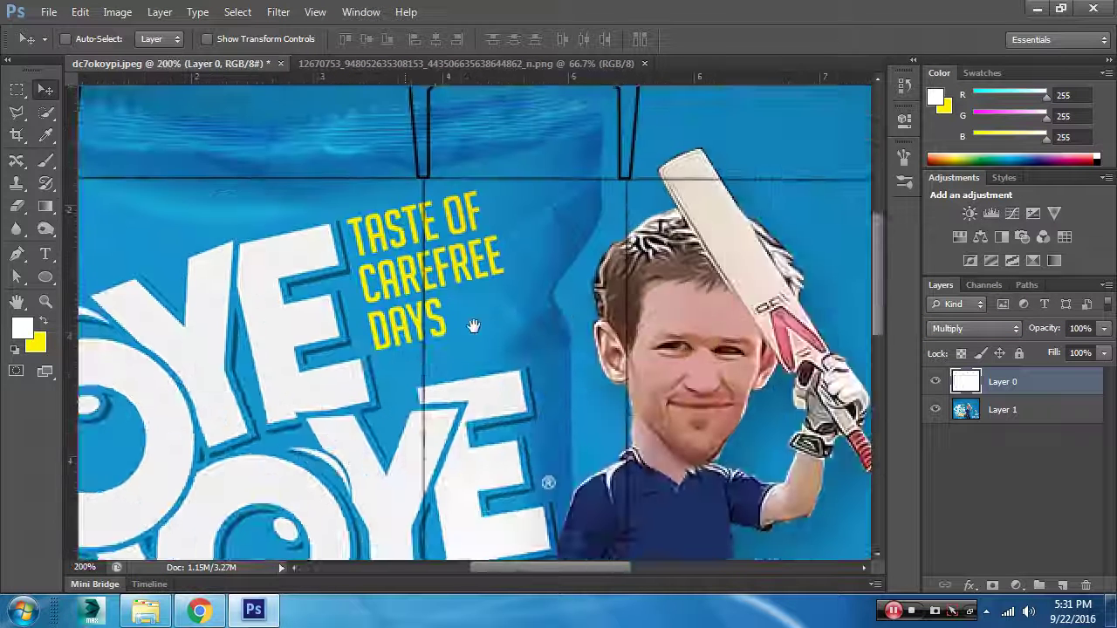
left_click_drag(473, 326, 519, 324)
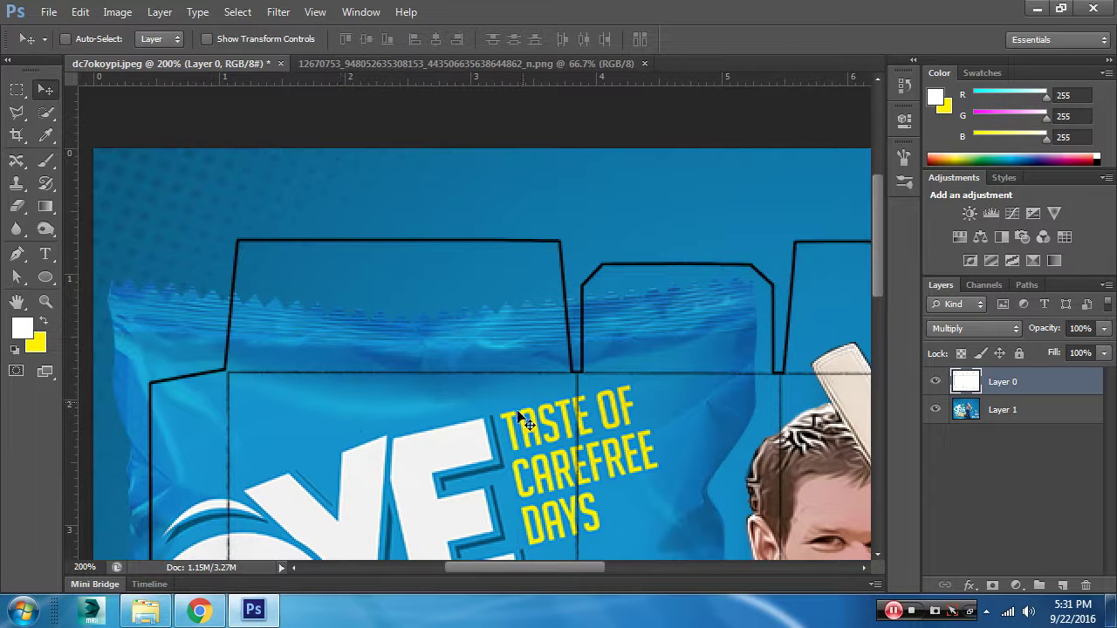
left_click_drag(563, 483, 506, 348)
key("ctrl+minus")
key("ctrl+r")
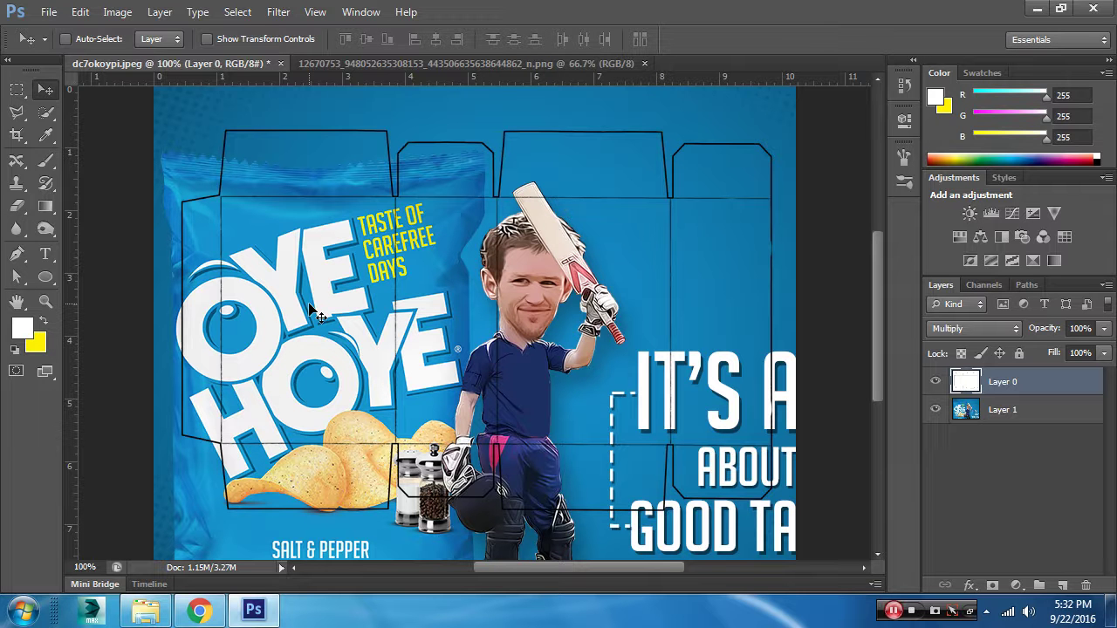
key("ctrl+t")
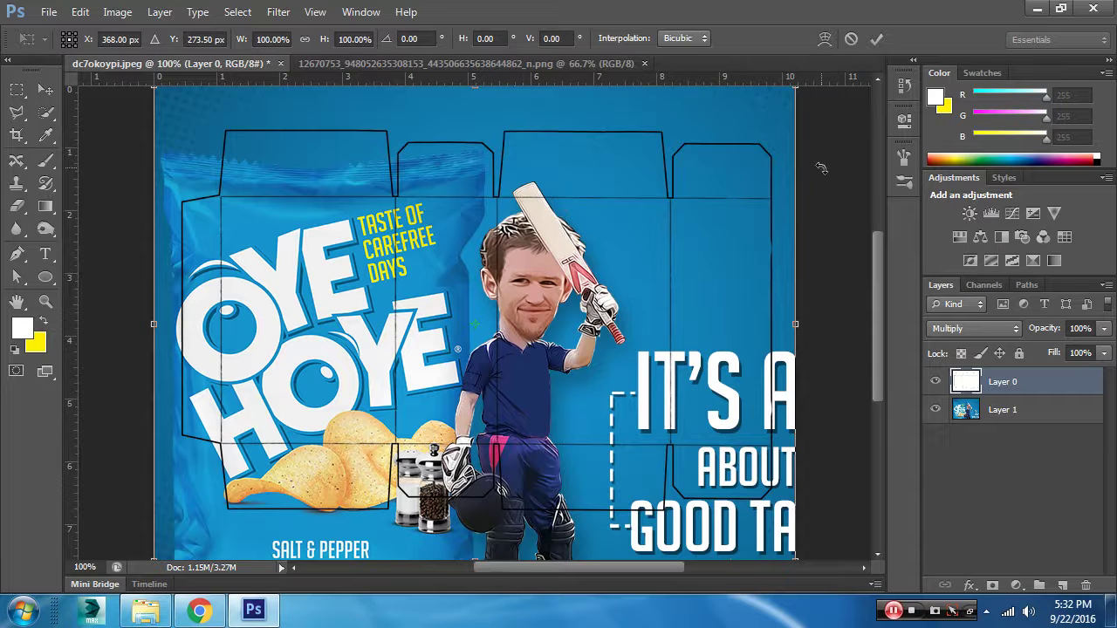
left_click_drag(821, 168, 829, 288)
key("Escape")
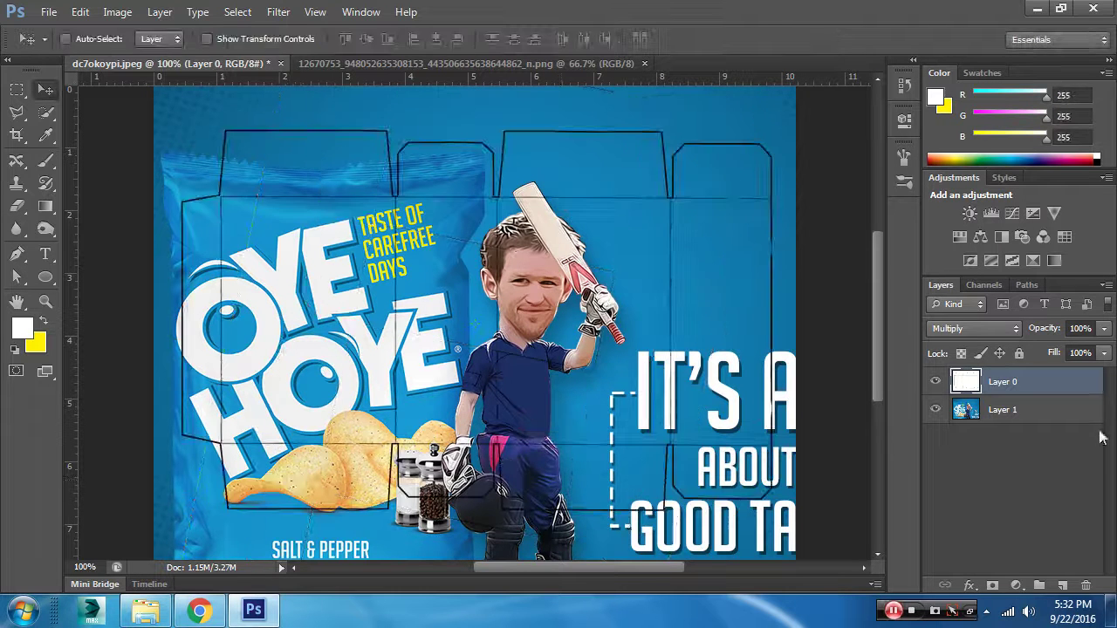
- Rotate the chips artwork on Layer 1 by 90 degrees with Free Transform
left_click(1051, 414)
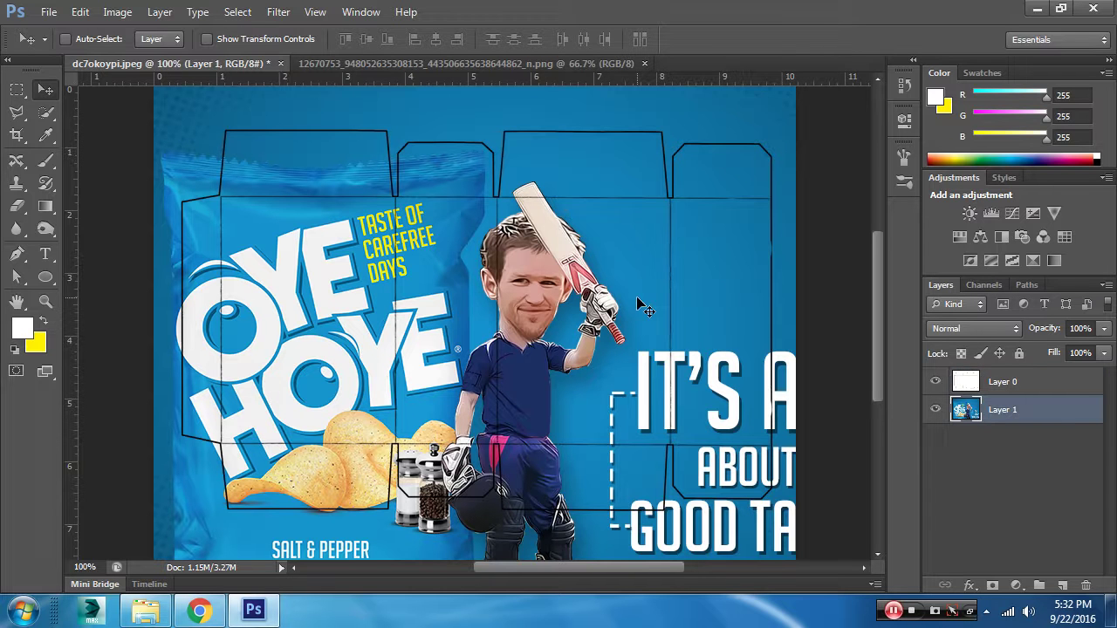
key("ctrl+t")
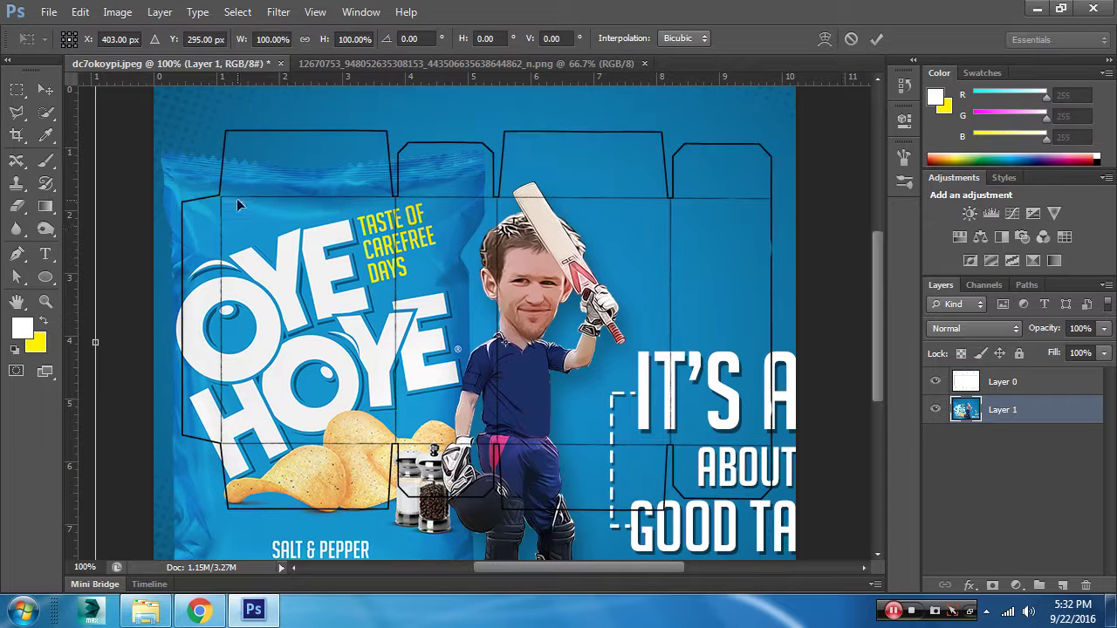
left_click_drag(80, 152, 589, 194)
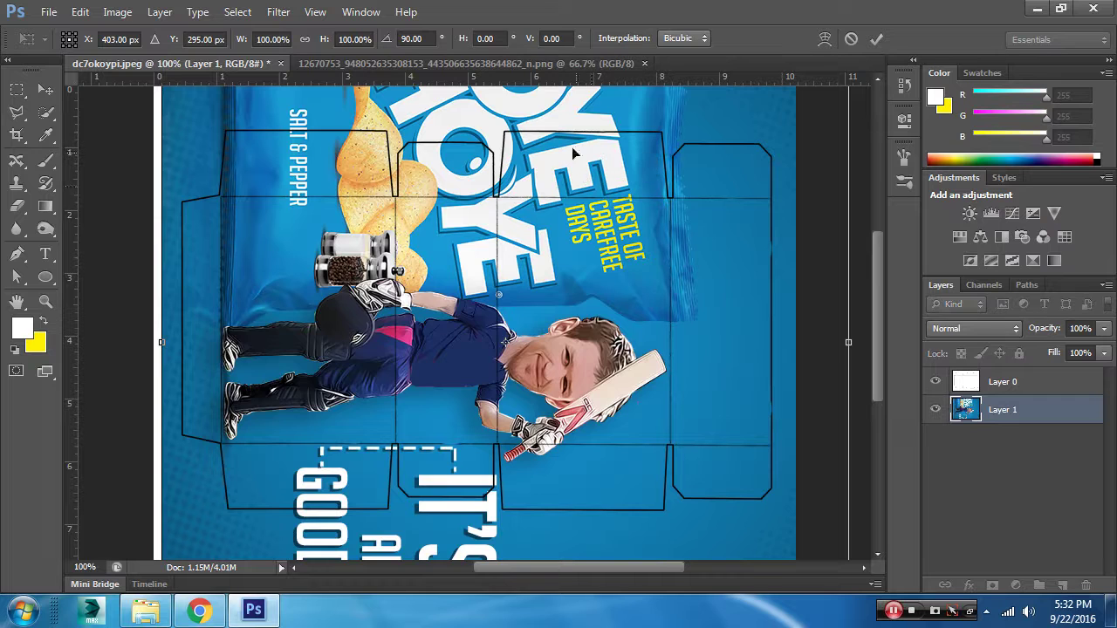
- Try shifting the rotated chips artwork so the OYE HOYE lettering falls on the template's first large panel
left_click_drag(539, 134, 617, 299)
left_click_drag(371, 280, 194, 268)
left_click_drag(334, 296, 339, 323)
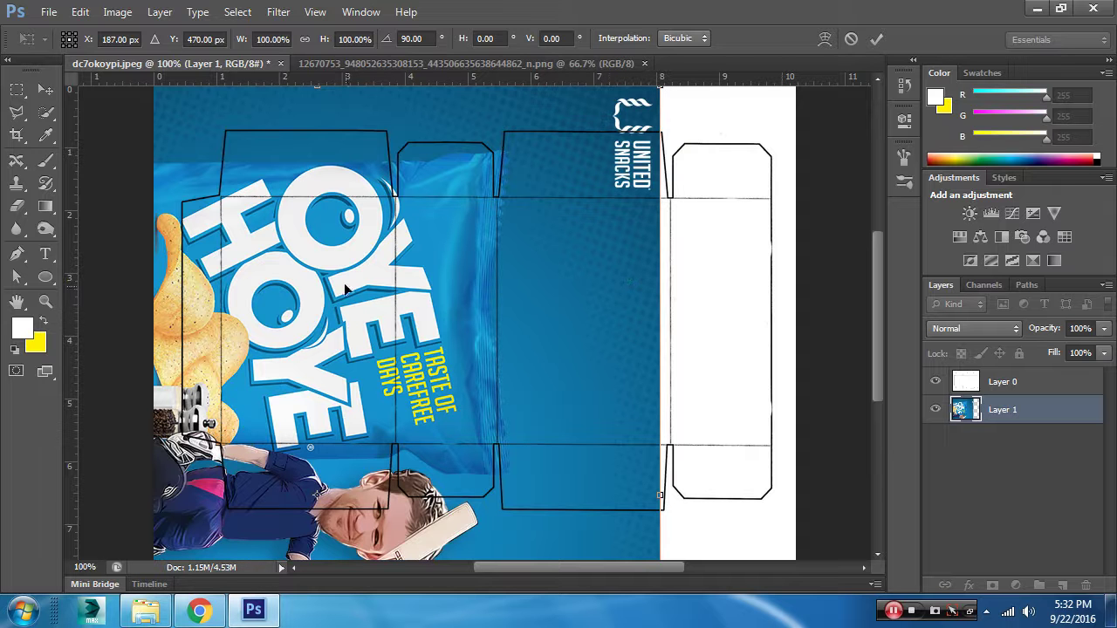
left_click_drag(353, 264, 335, 290)
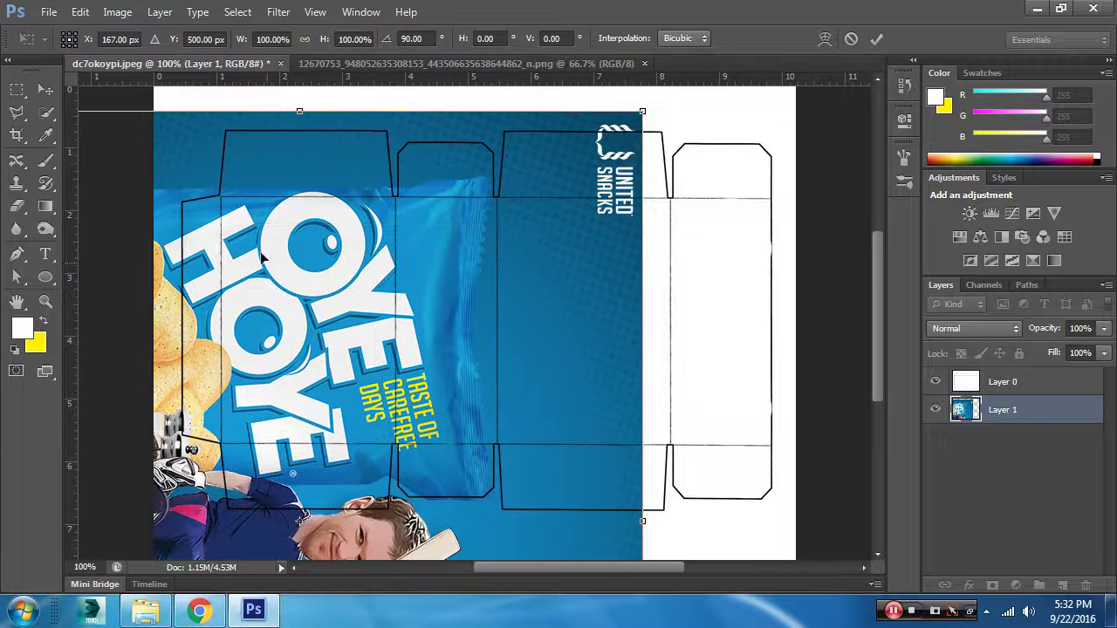
left_click(302, 197, "ctrl")
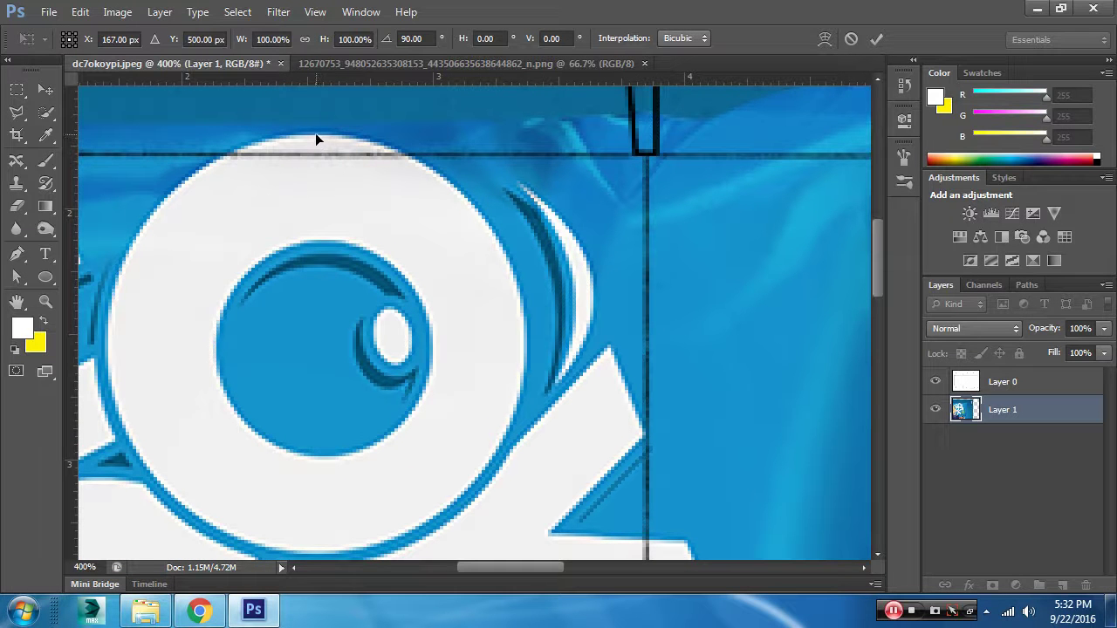
scroll(314, 364, "down", 5)
- Switch to Chrome and close two box template image tabs and the dieline image search tab
left_click(202, 611)
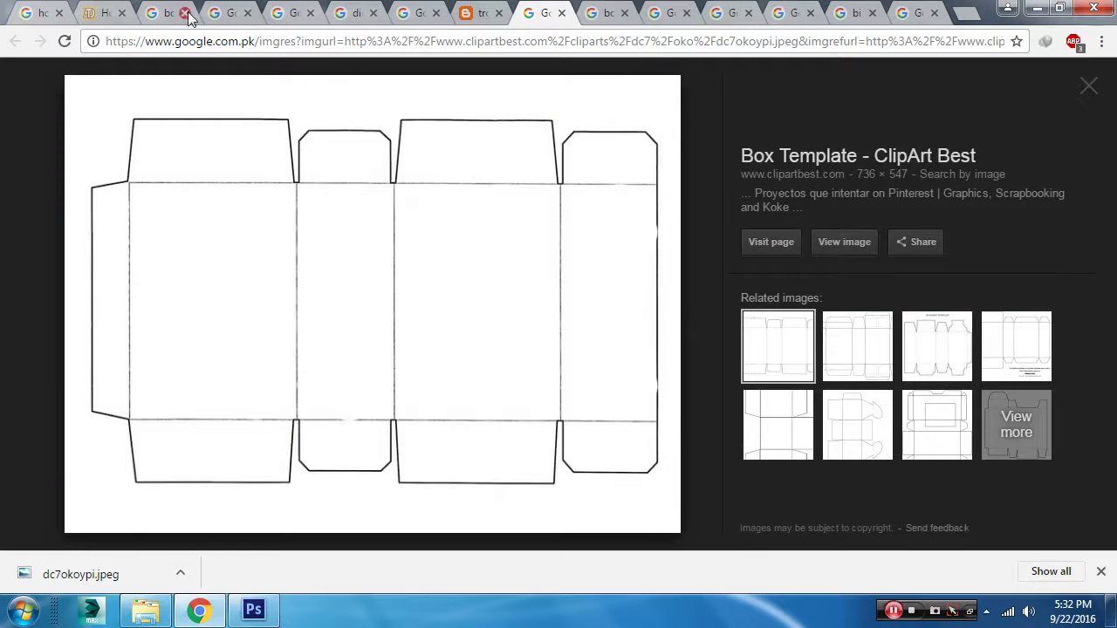
left_click(231, 16)
left_click(288, 18)
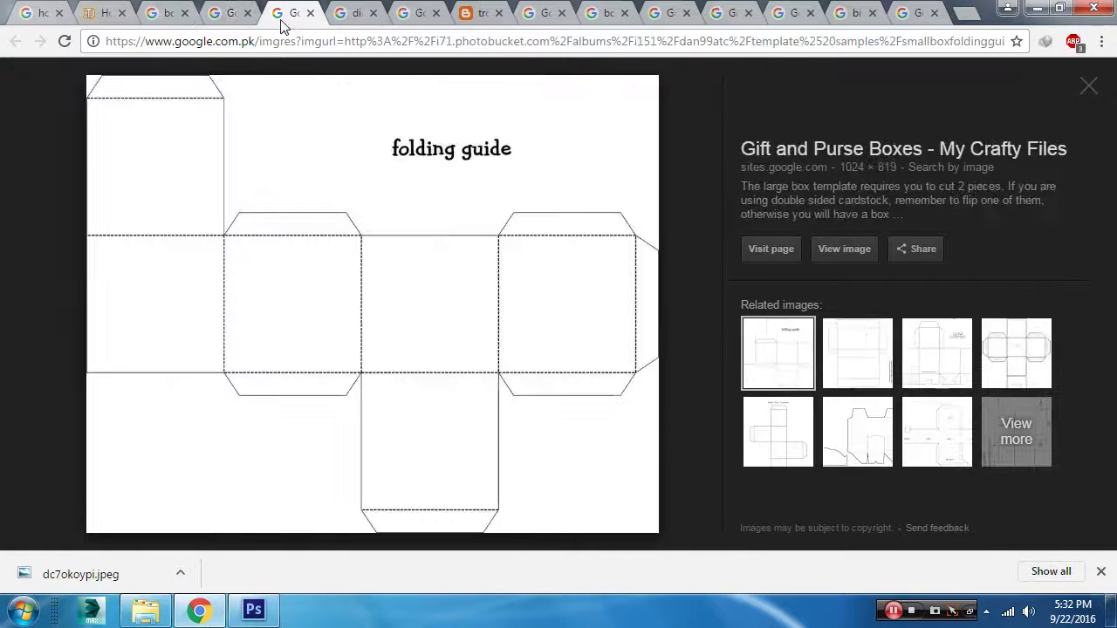
left_click(248, 14)
left_click(248, 13)
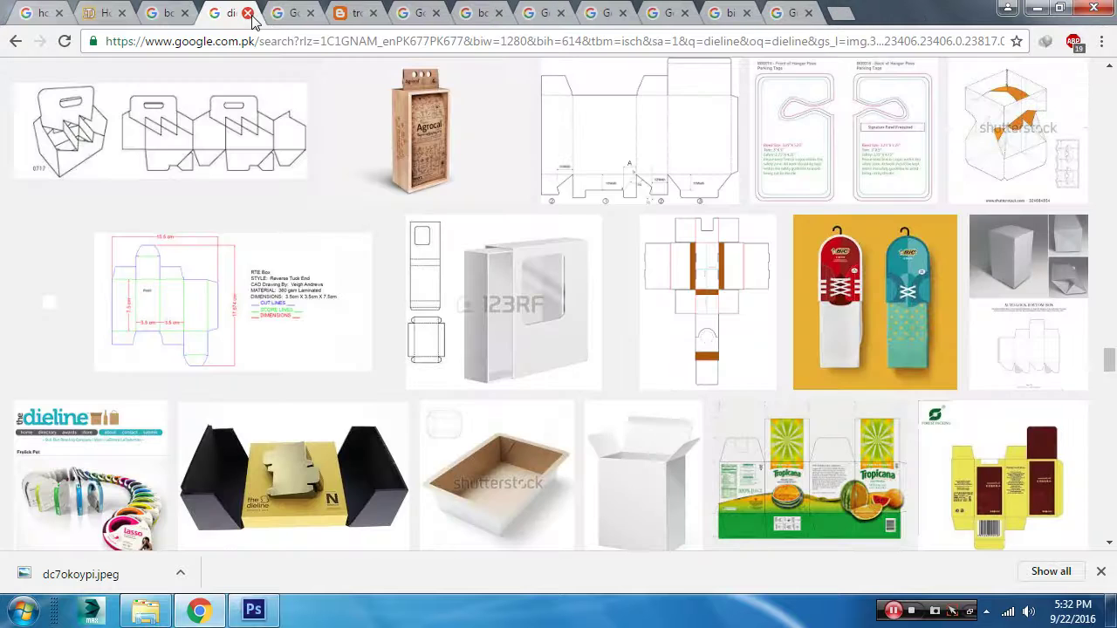
left_click(248, 14)
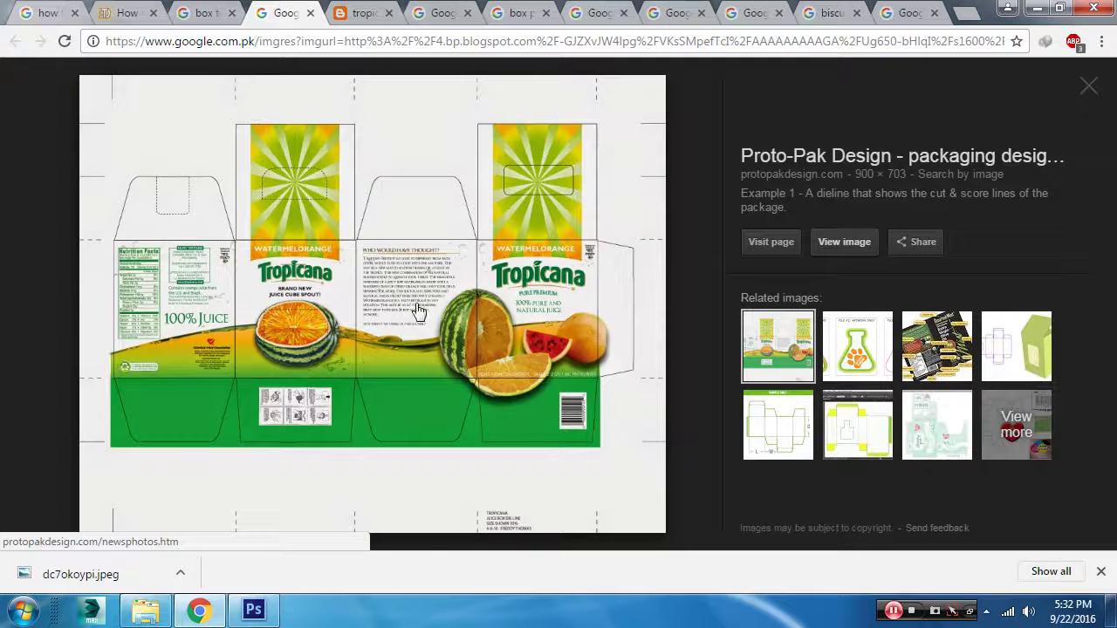
- Examine the full-size Tropicana dieline image to see how artwork, text, flaps and barcode are laid out across the box panels
left_click(362, 13)
scroll(439, 259, "down", 2)
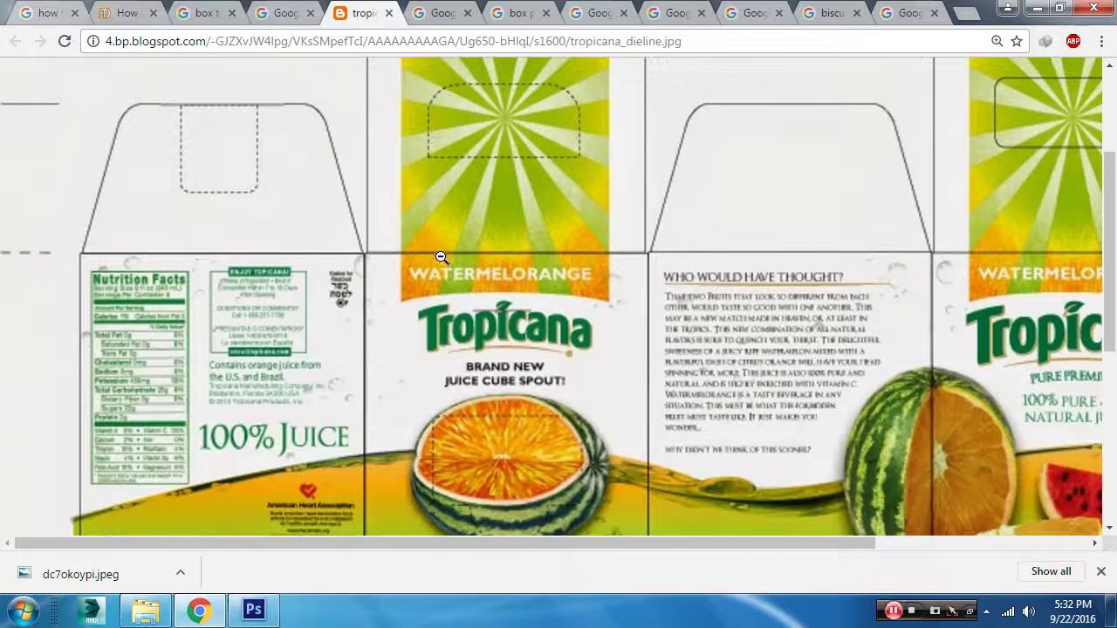
scroll(332, 354, "down", 1)
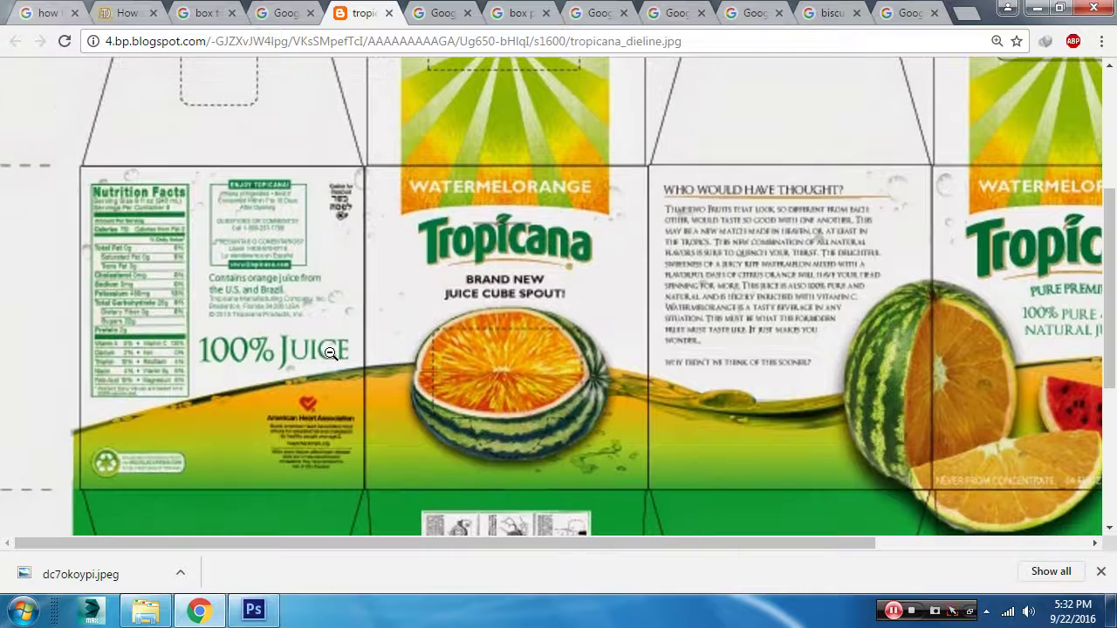
scroll(329, 351, "down", 2)
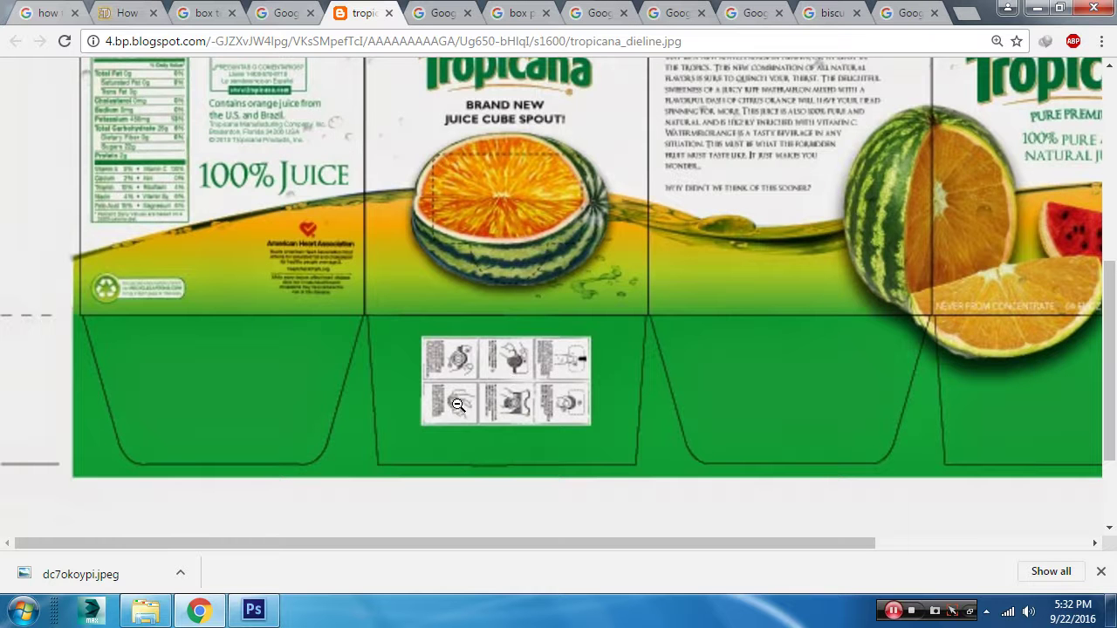
scroll(461, 407, "up", 3)
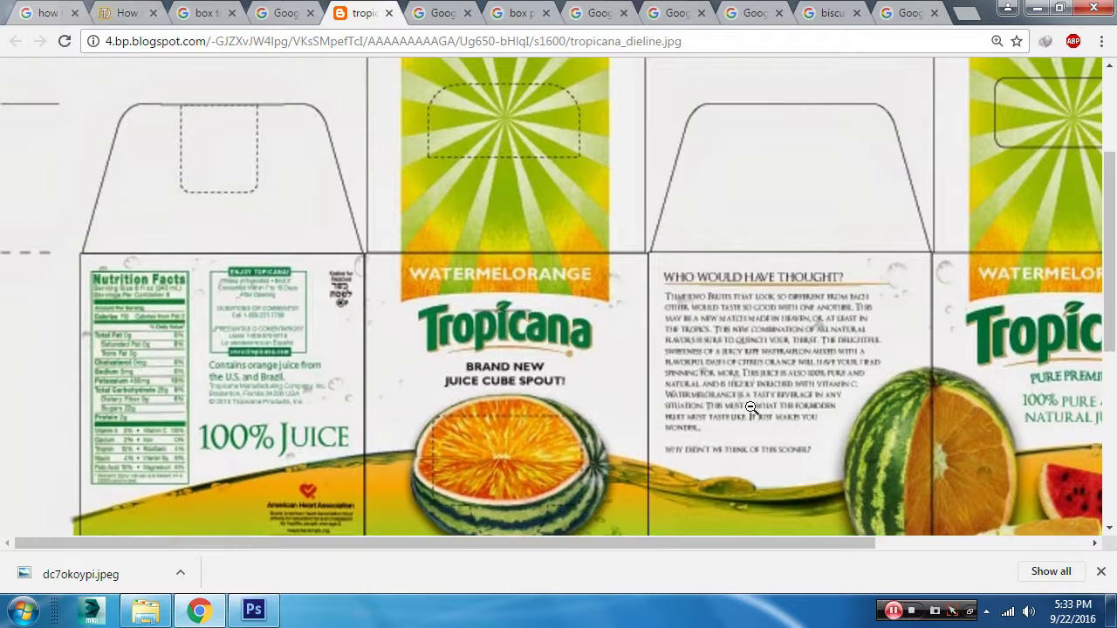
scroll(872, 403, "down", 1)
scroll(872, 401, "up", 3)
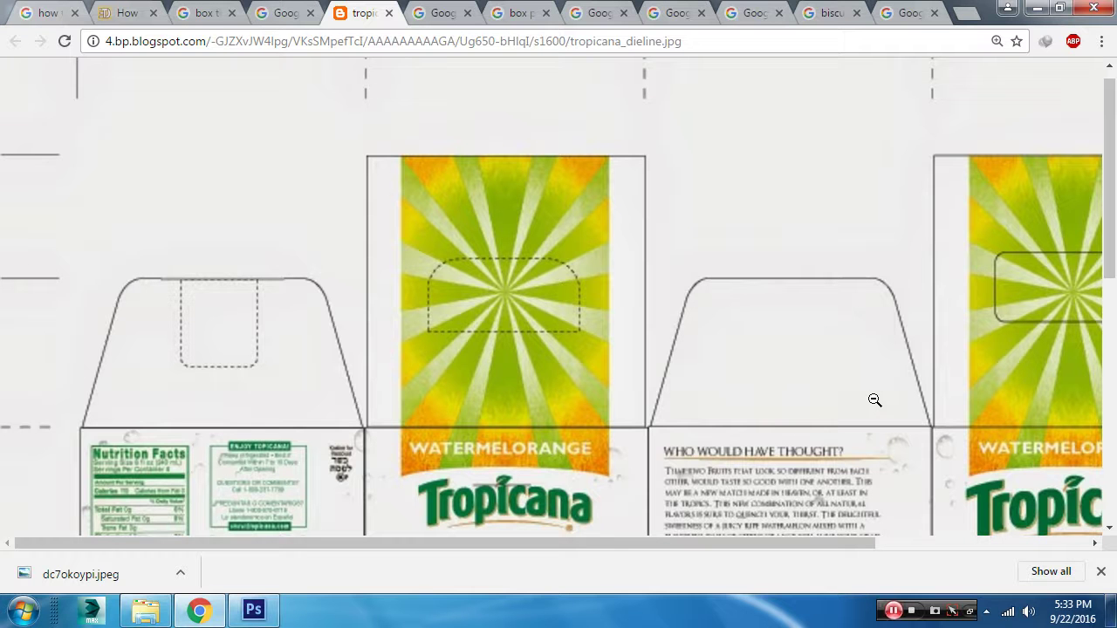
left_click_drag(735, 542, 948, 534)
scroll(843, 400, "down", 5)
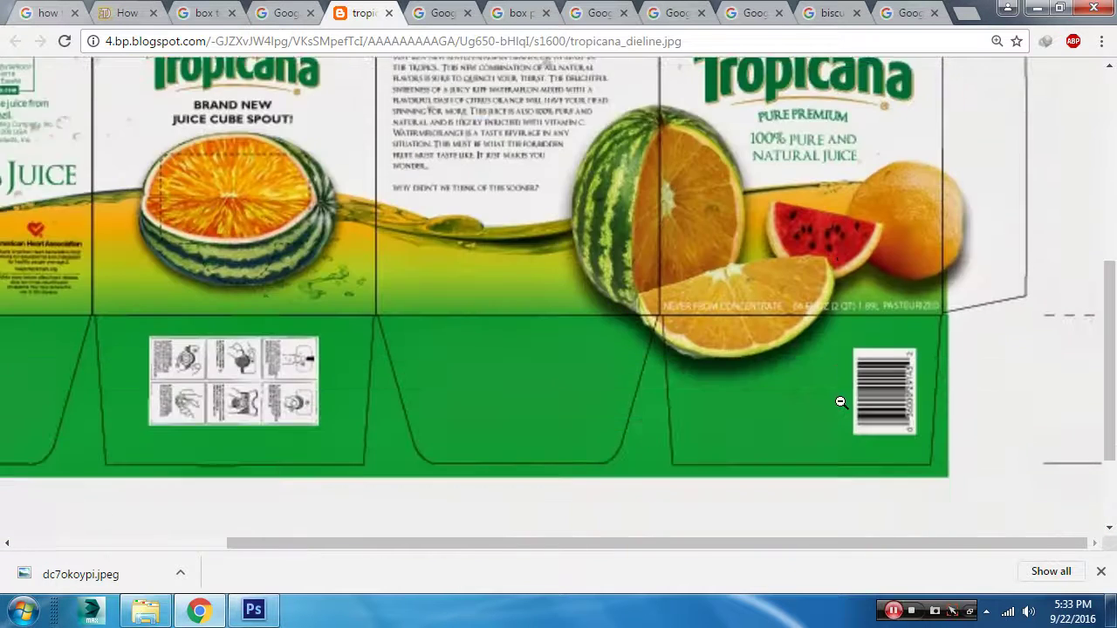
- Browse the "box template" image results for box layouts and dismiss the downloads bar
left_click(456, 16)
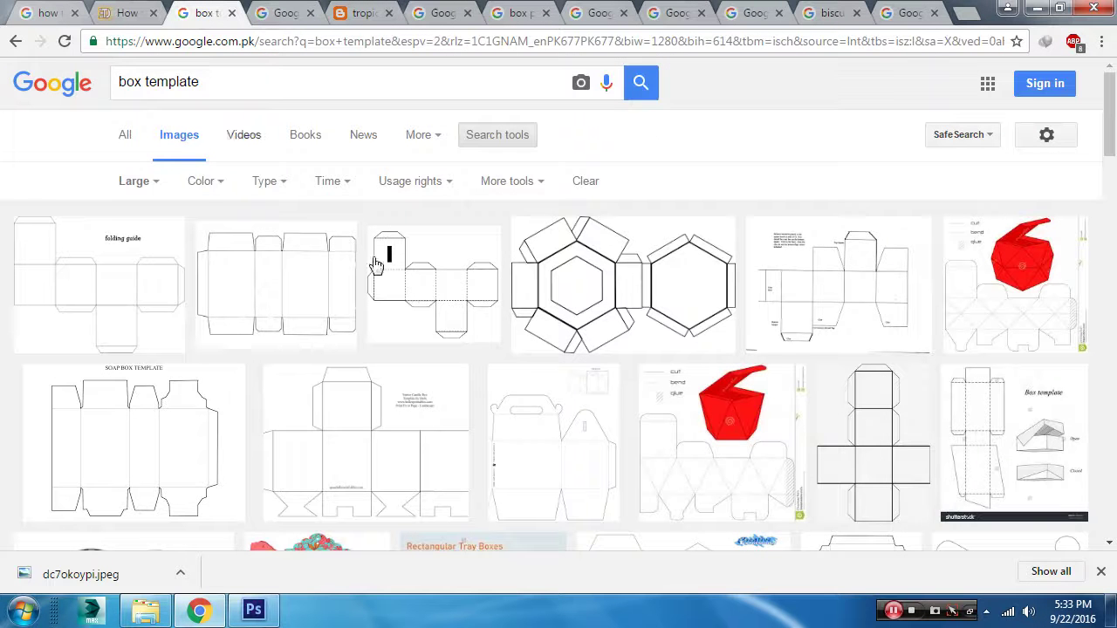
scroll(468, 386, "down", 2)
left_click(1102, 572)
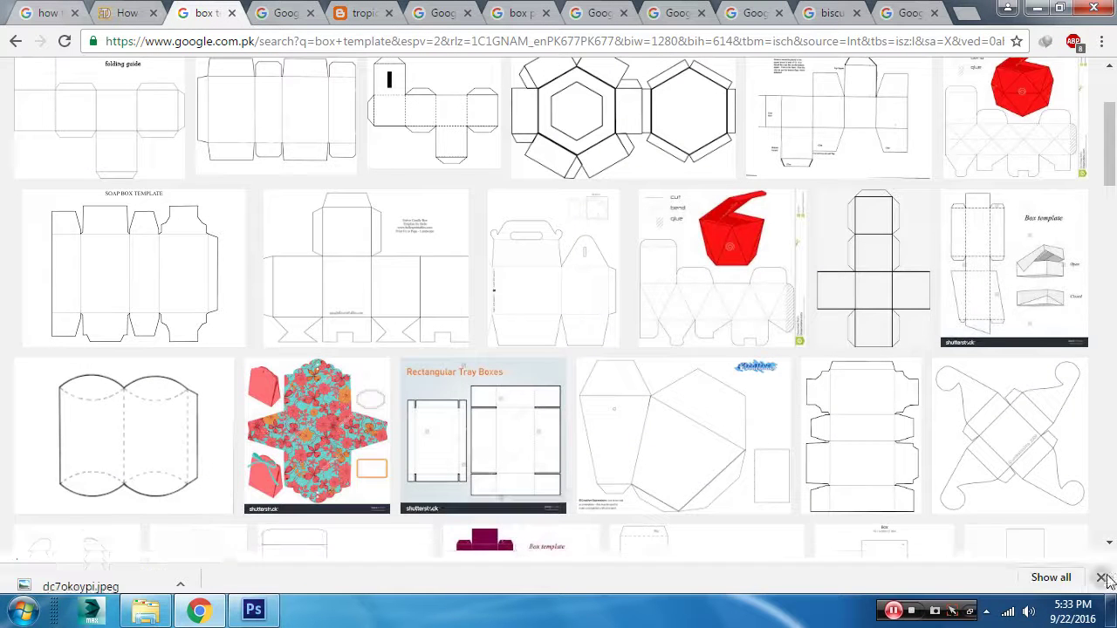
scroll(79, 451, "down", 2)
scroll(79, 450, "down", 2)
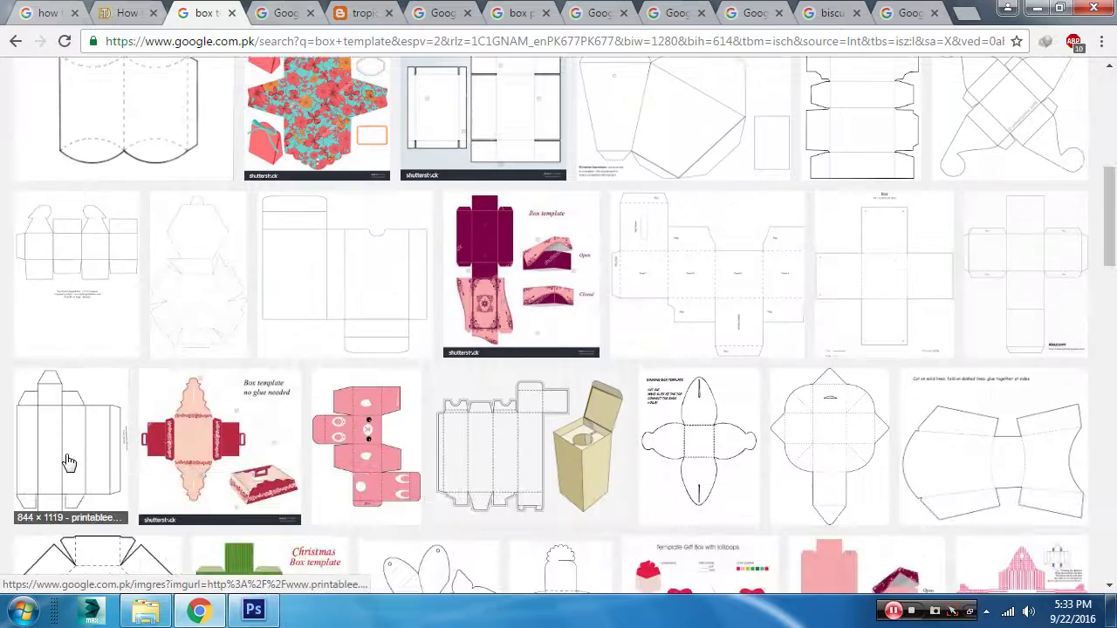
- Return to Photoshop and close the original chips artwork PNG, leaving the box template document open
left_click(254, 611)
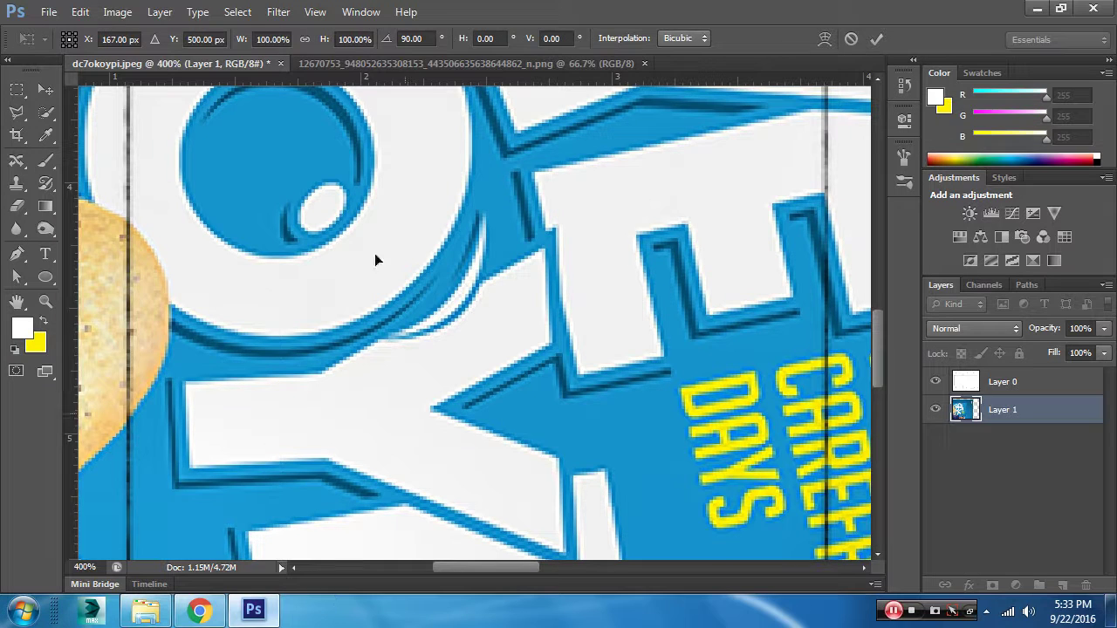
left_click(336, 65)
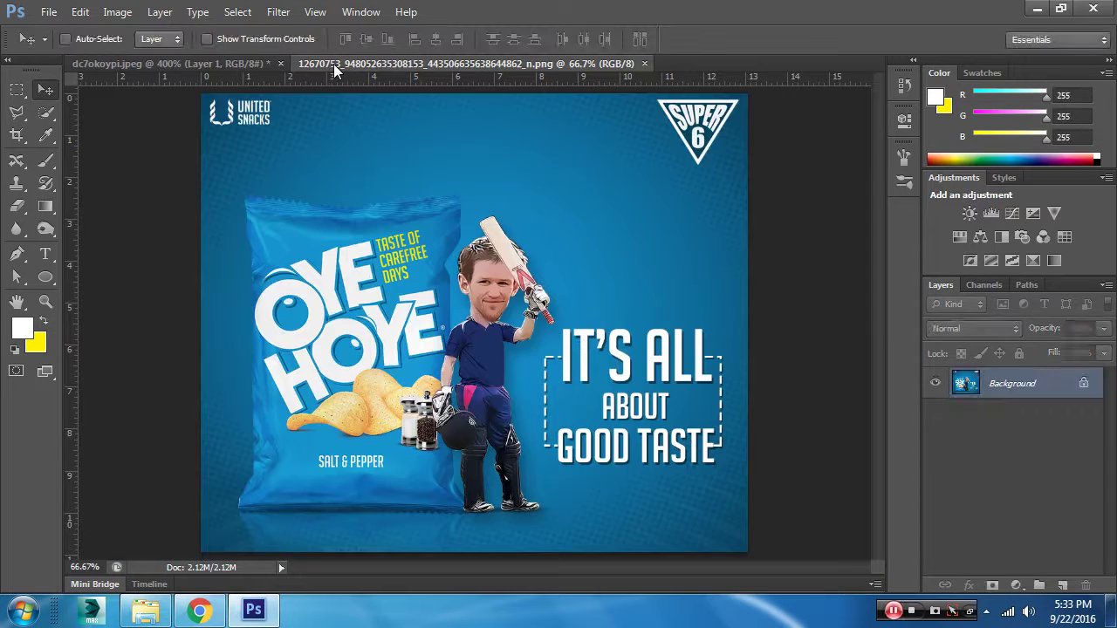
left_click(644, 64)
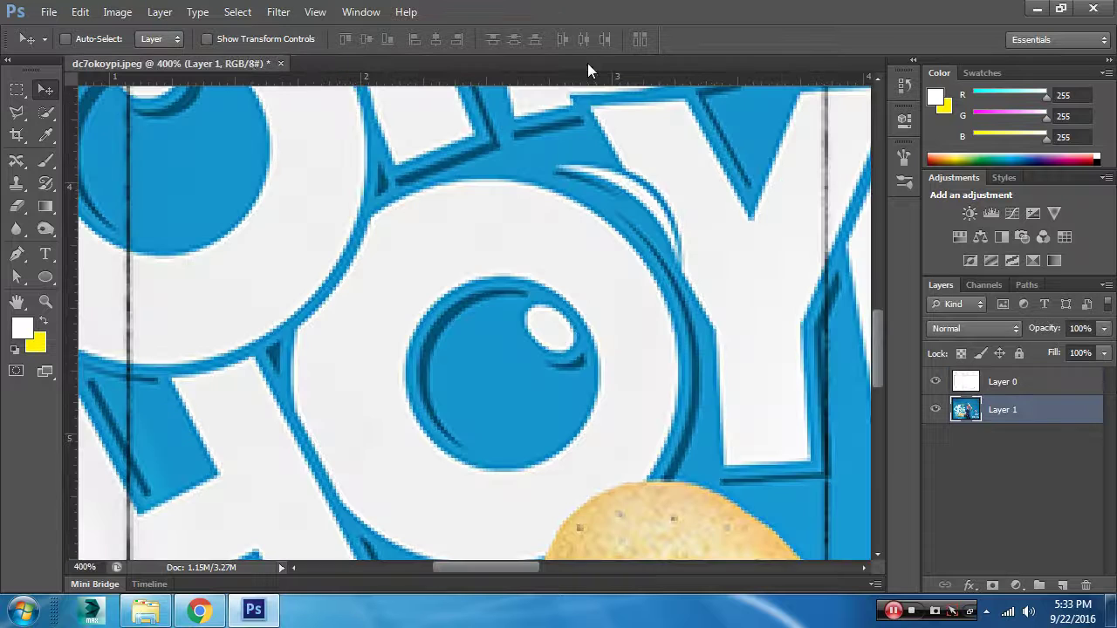
- Switch back to Chrome and look through further box template images in the search results
left_click(199, 610)
scroll(149, 355, "down", 3)
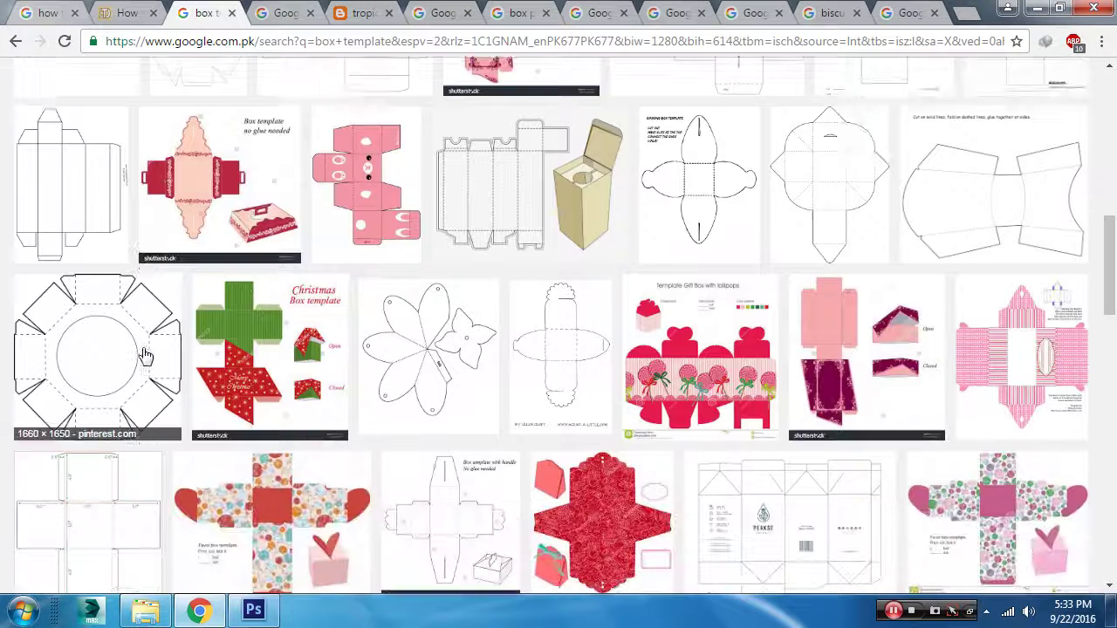
scroll(146, 355, "down", 1)
scroll(144, 356, "down", 2)
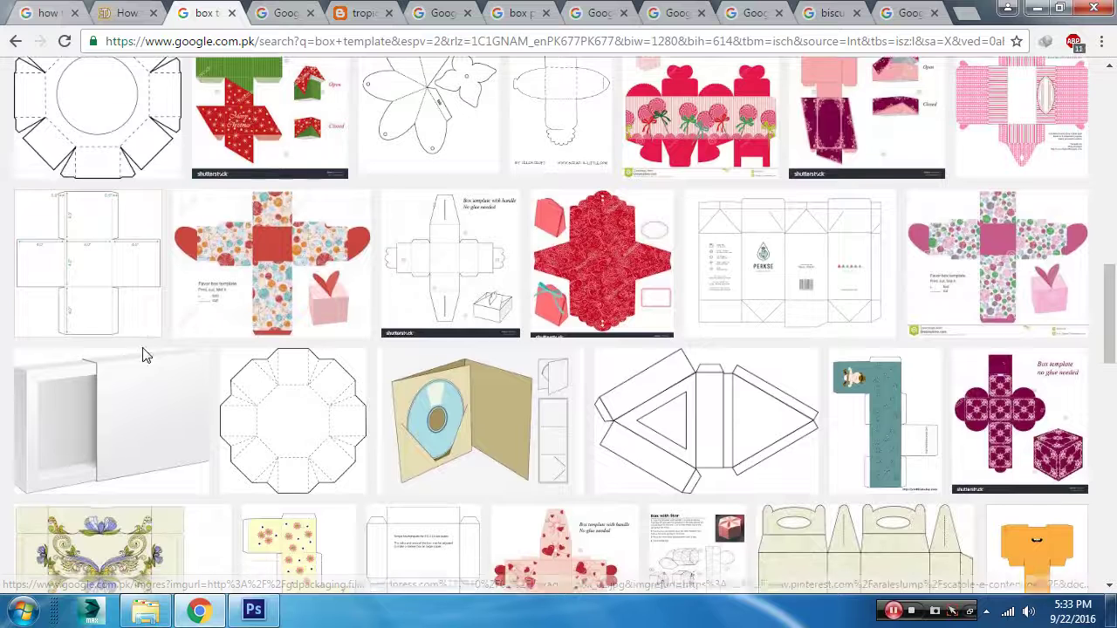
- Return to Photoshop and toggle the visibility of the dieline on Layer 0 over the chips artwork
left_click(254, 610)
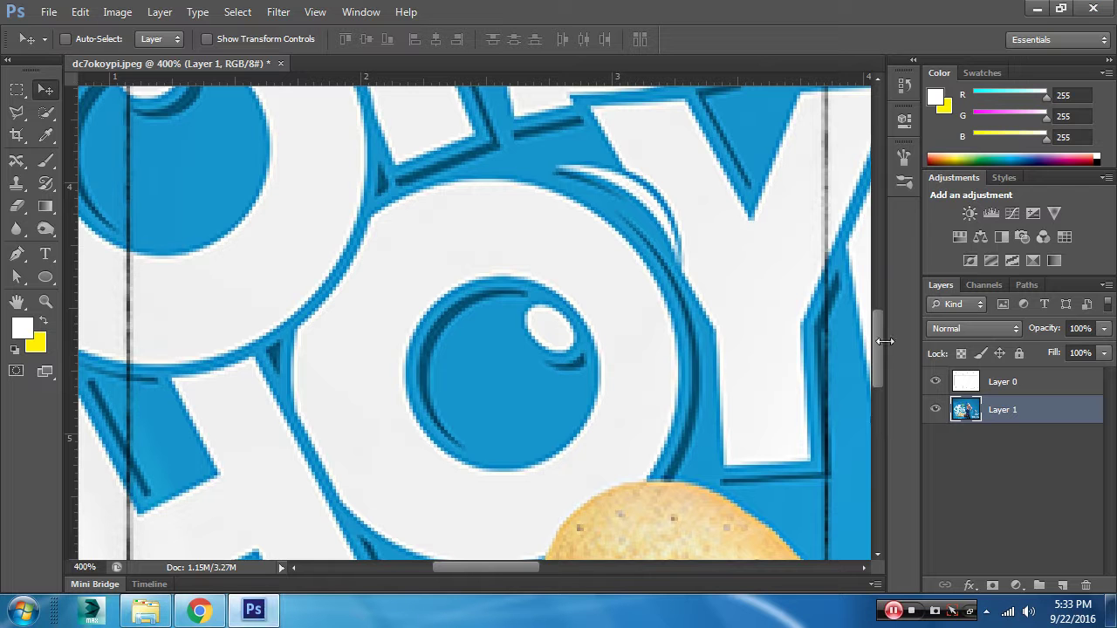
scroll(805, 354, "down", 3)
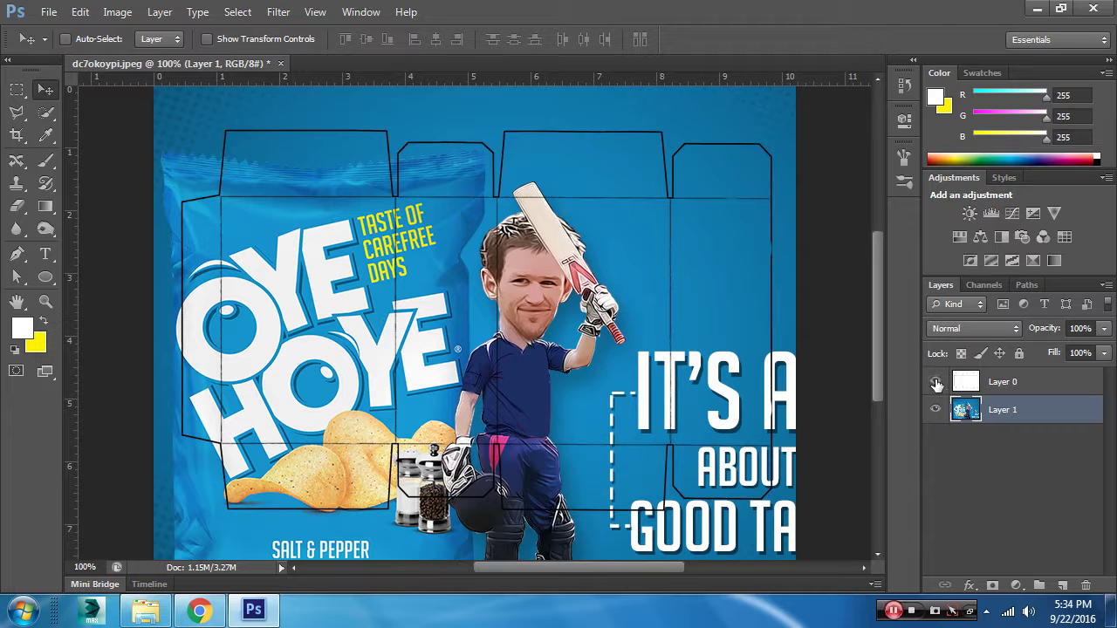
left_click(936, 383)
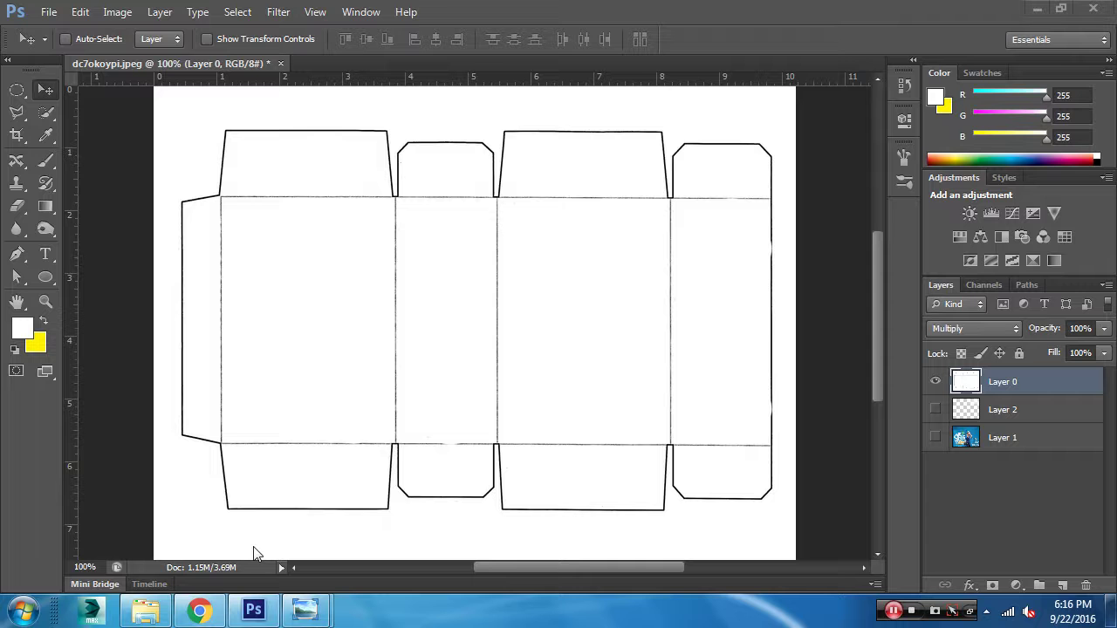
- Delete the white background outside the box outline on Layer 0 using the Magic Wand tool, and deselect
left_click(48, 115)
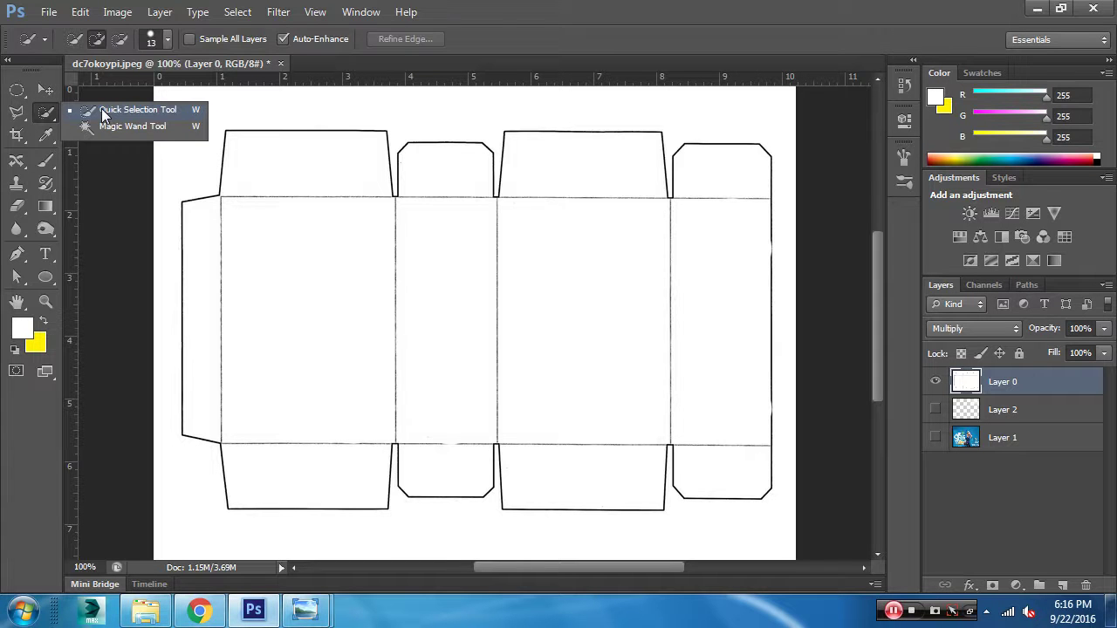
left_click(105, 128)
left_click(179, 154)
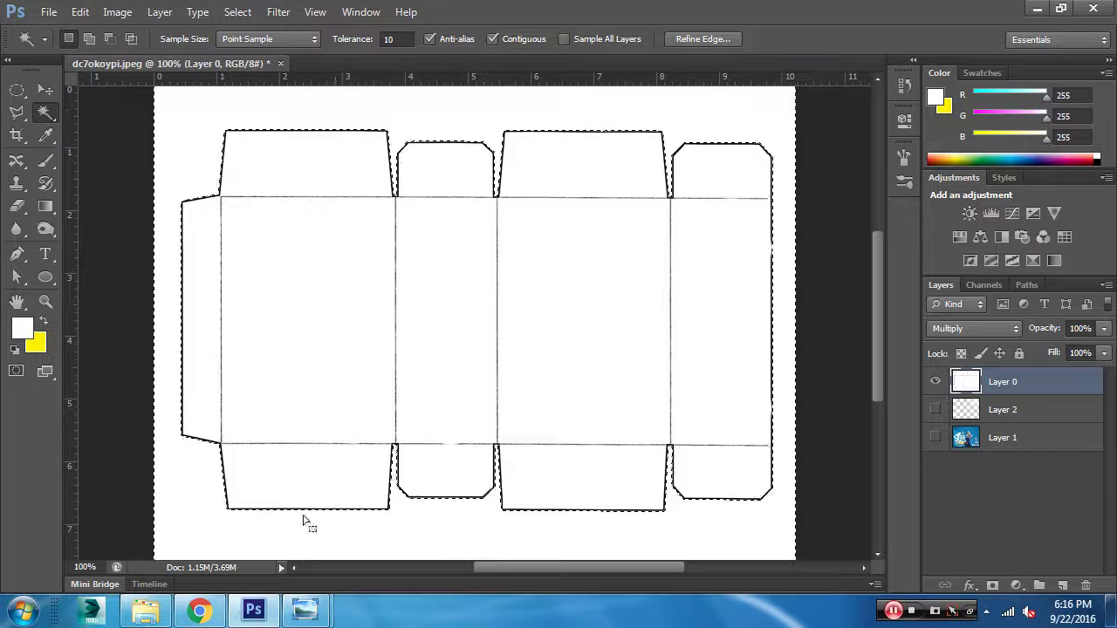
key("Delete")
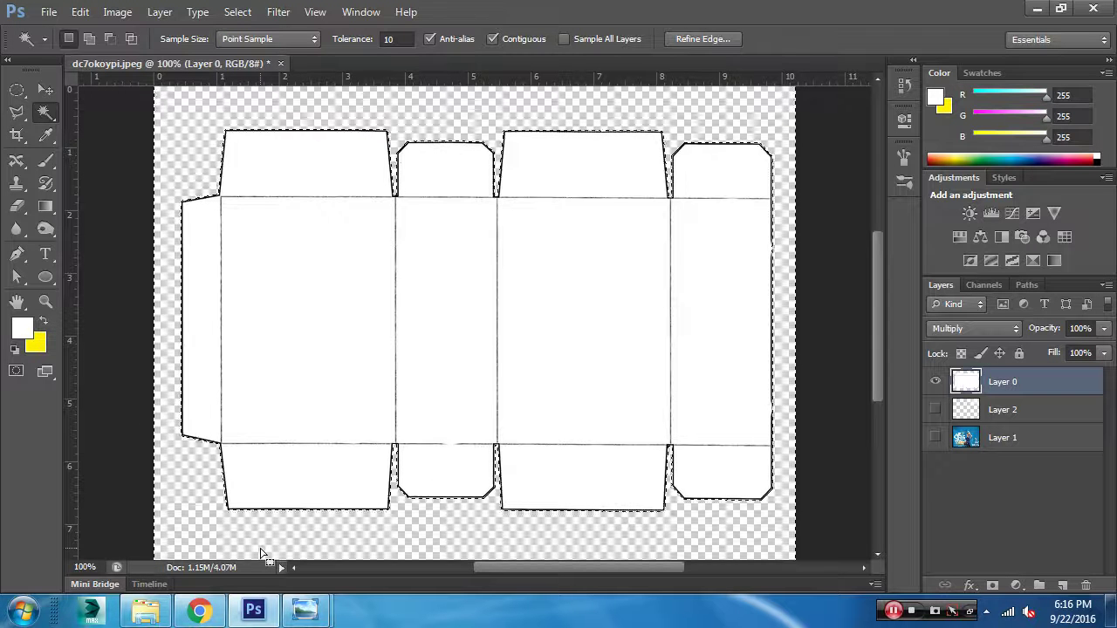
key("ctrl+d")
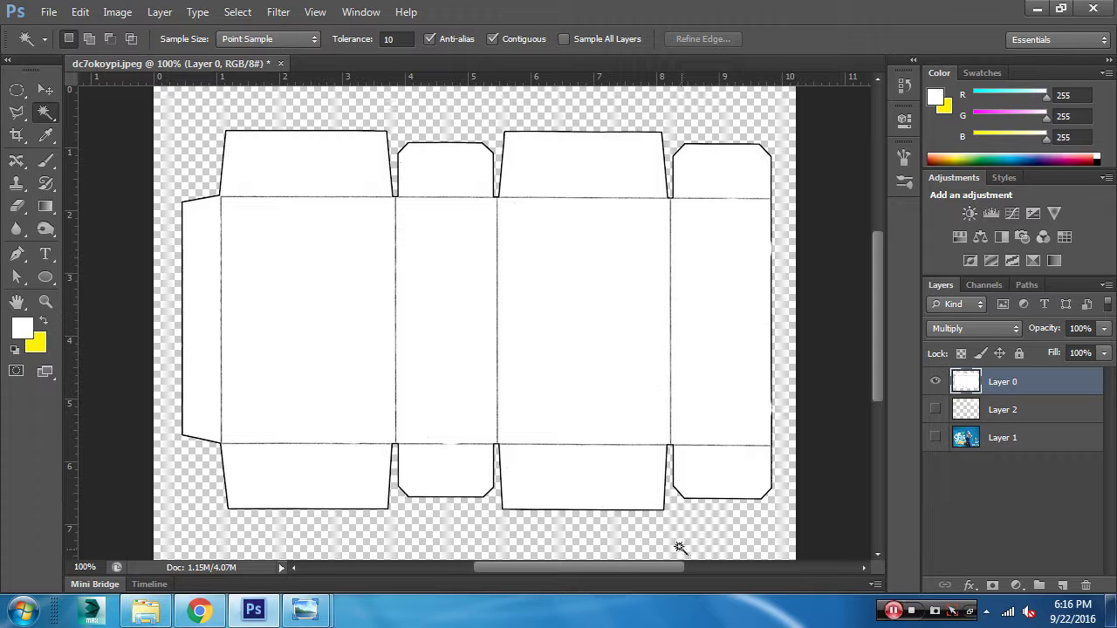
- Select the four bottom flaps of the box on Layer 0 together with the Magic Wand tool
left_click(313, 354)
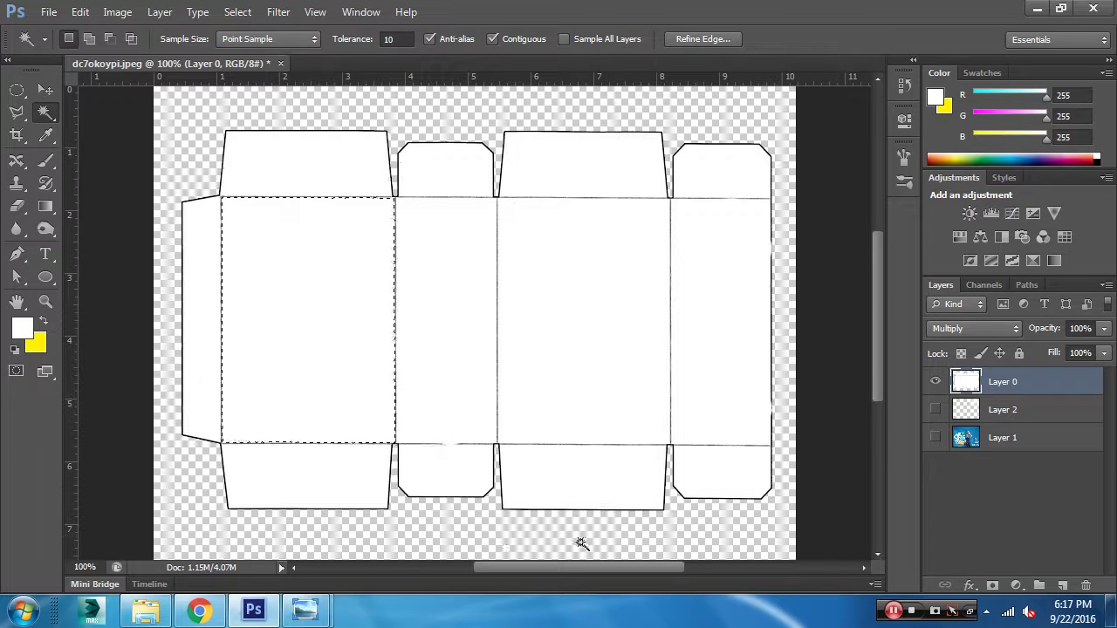
left_click(611, 499)
left_click(307, 486)
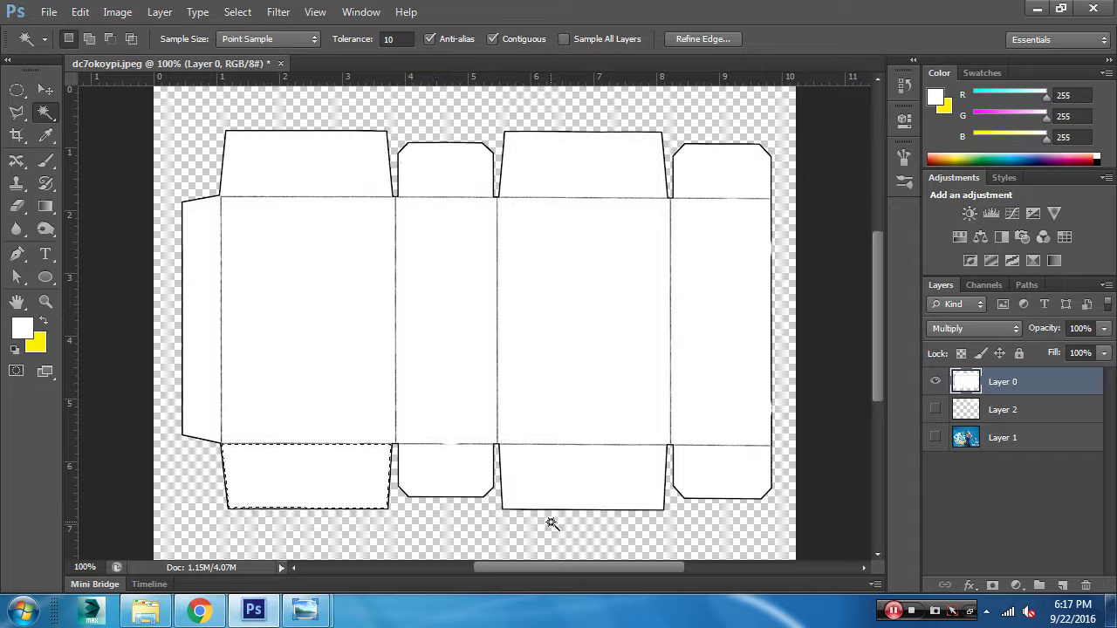
left_click(459, 485, "shift")
left_click(573, 486, "shift")
left_click(705, 478, "shift")
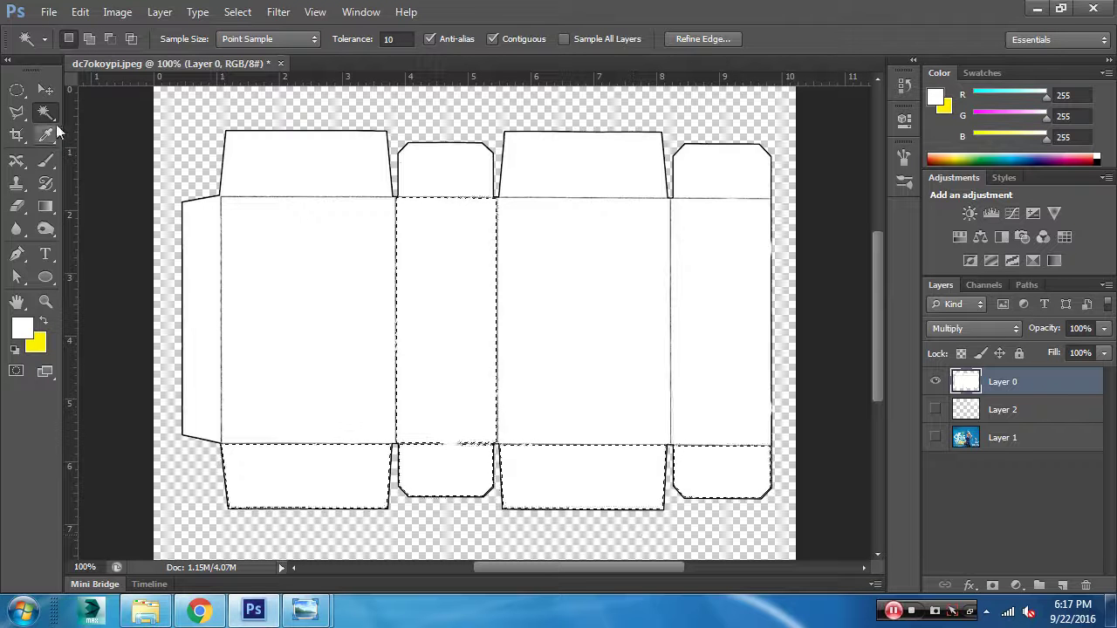
- Subtract the panel area above the bottom flaps with the Rectangular Marquee tool, and clear the selection at the fold-line gap
left_click(17, 89)
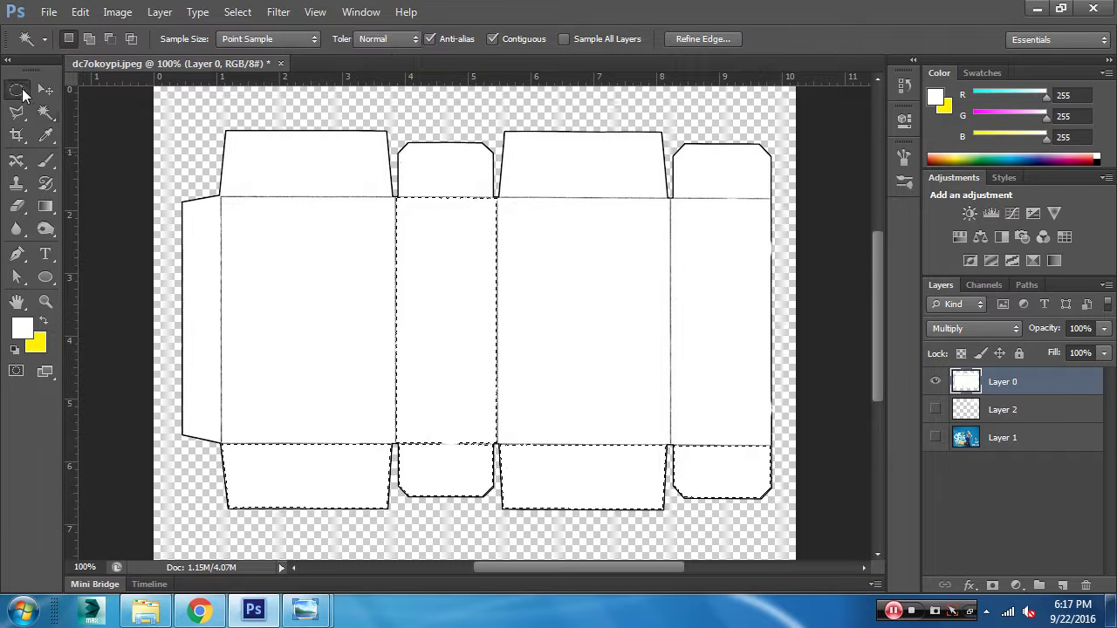
right_click(17, 89)
left_click(109, 82)
left_click_drag(252, 154, 721, 444, "alt")
left_click(487, 465, "ctrl")
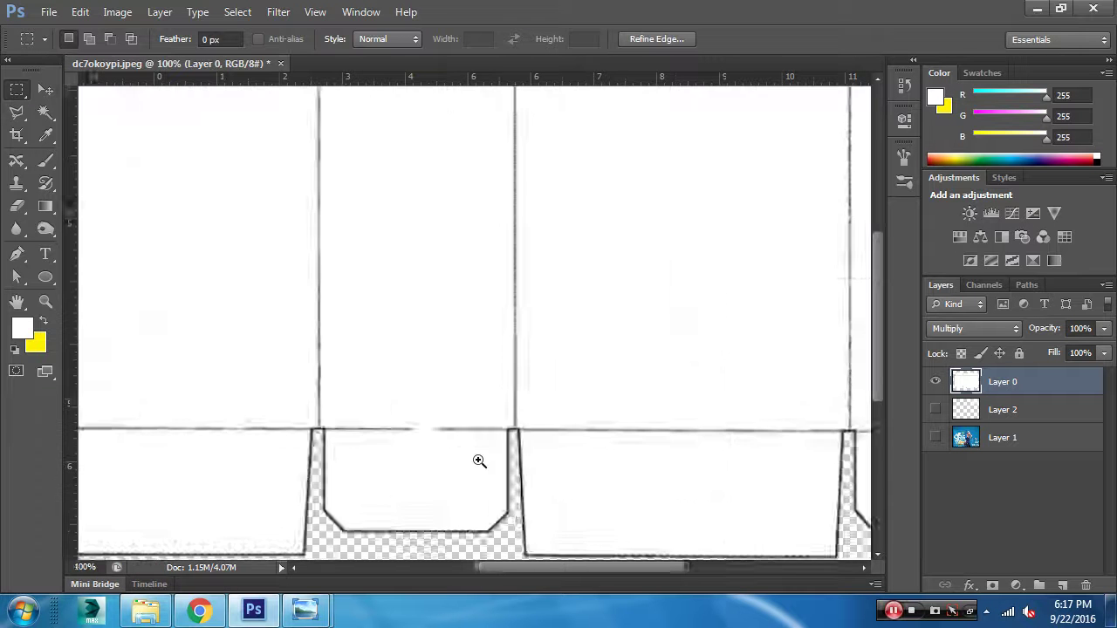
left_click(480, 459, "ctrl")
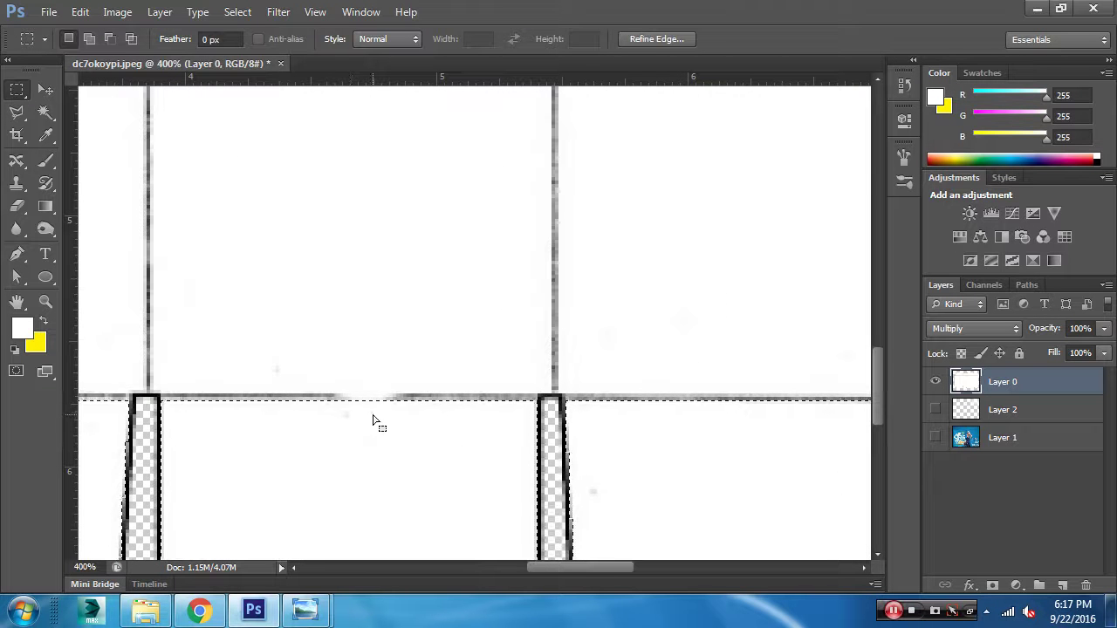
left_click(349, 405)
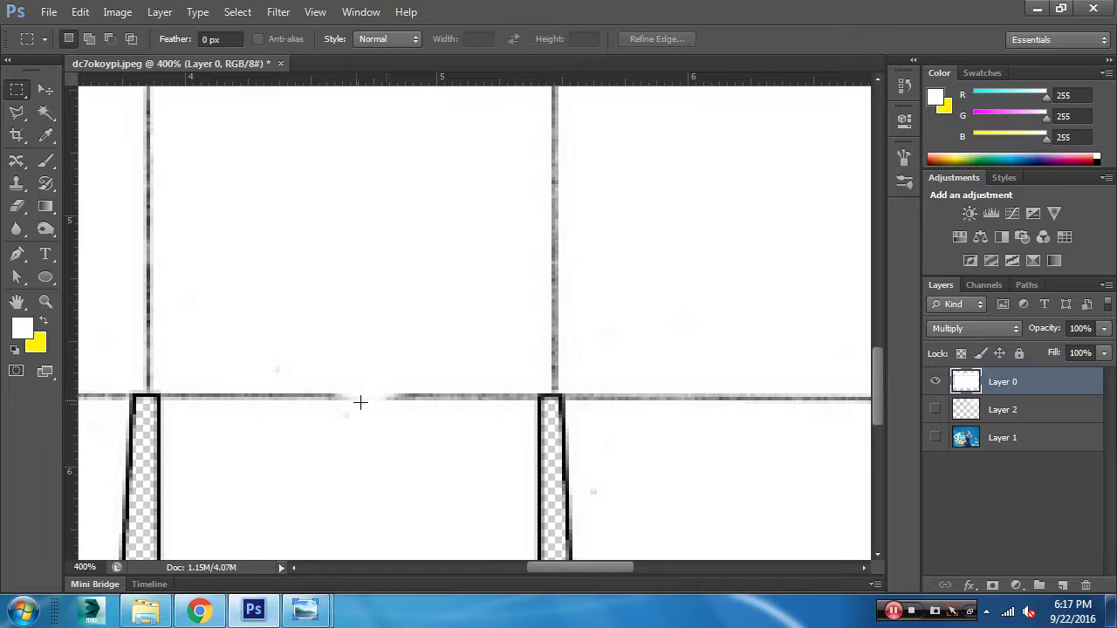
- Toggle the visibility of Layer 0 to check the whole box dieline
key("ctrl+minus")
key("ctrl+minus")
key("ctrl+minus")
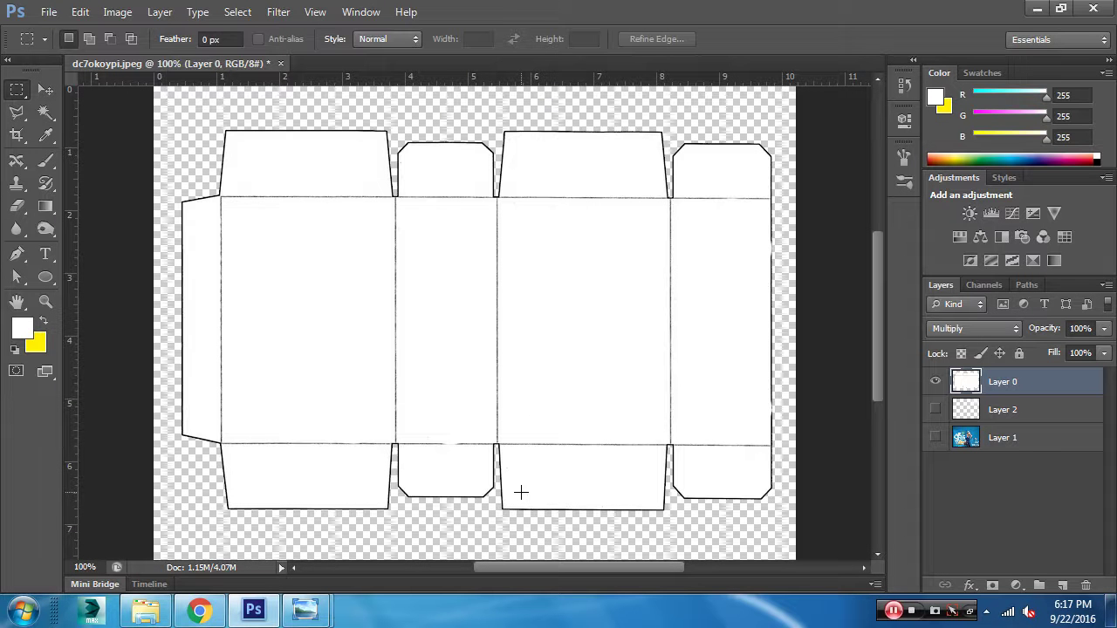
left_click(17, 112)
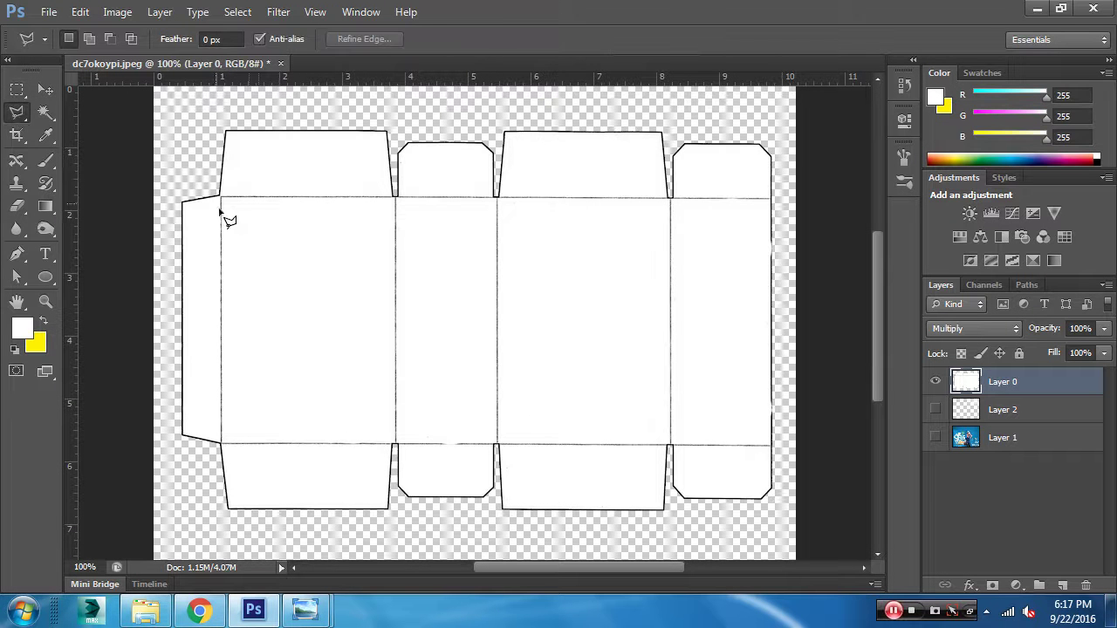
left_click(18, 91)
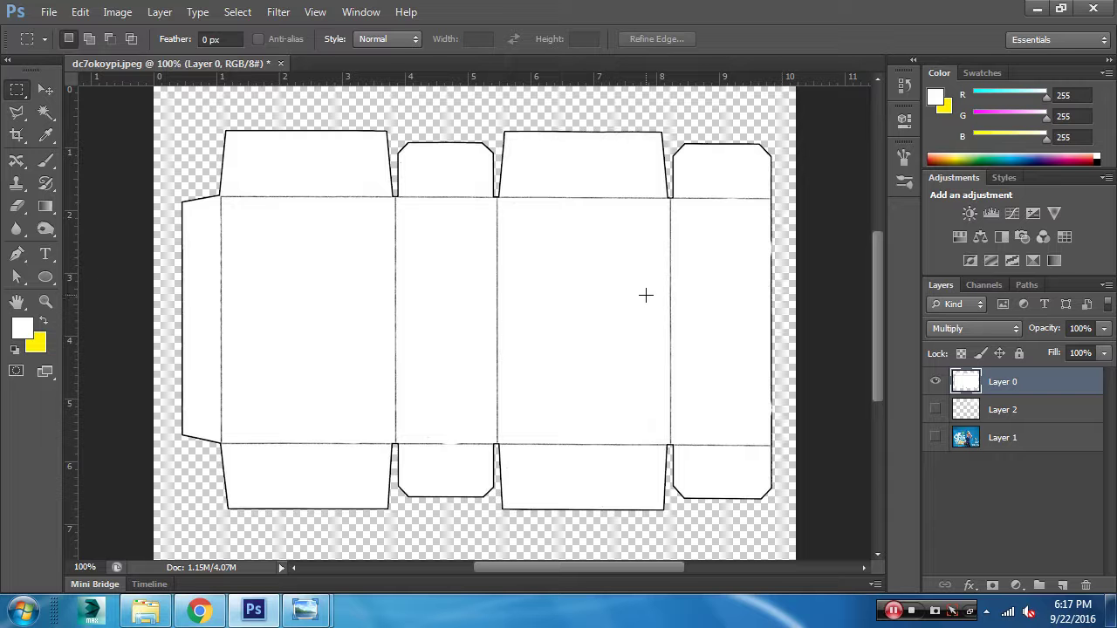
left_click(934, 381)
left_click(935, 381)
left_click_drag(963, 392, 968, 389)
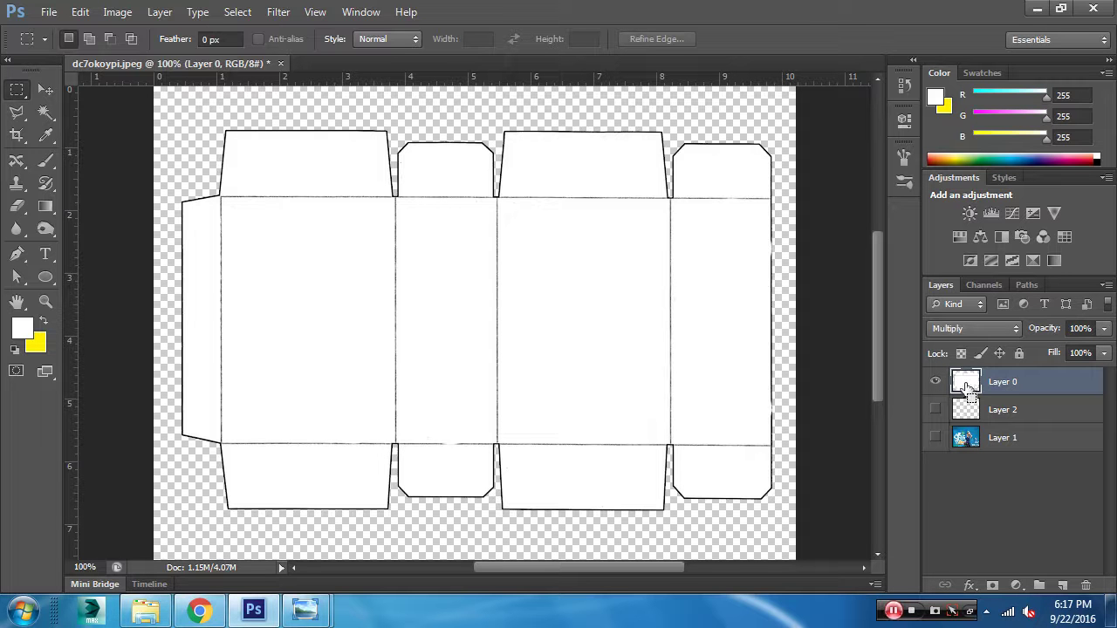
- Try filling the entire box silhouette on Layer 0 with the white foreground colour, undo the fill, and deselect
left_click(965, 389, "ctrl")
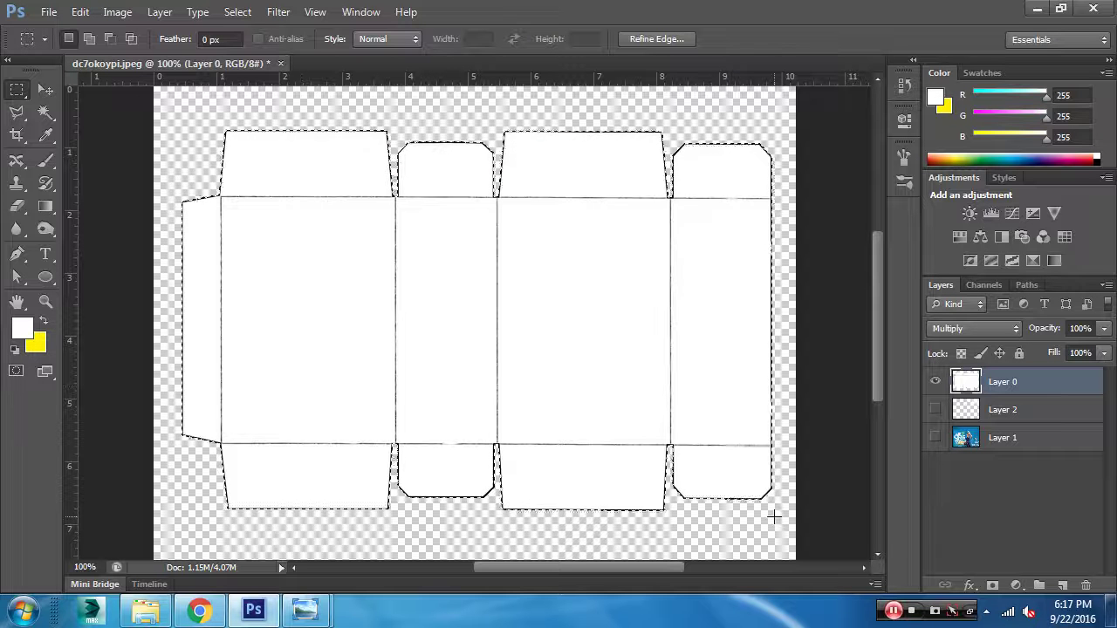
key("alt+BackSpace")
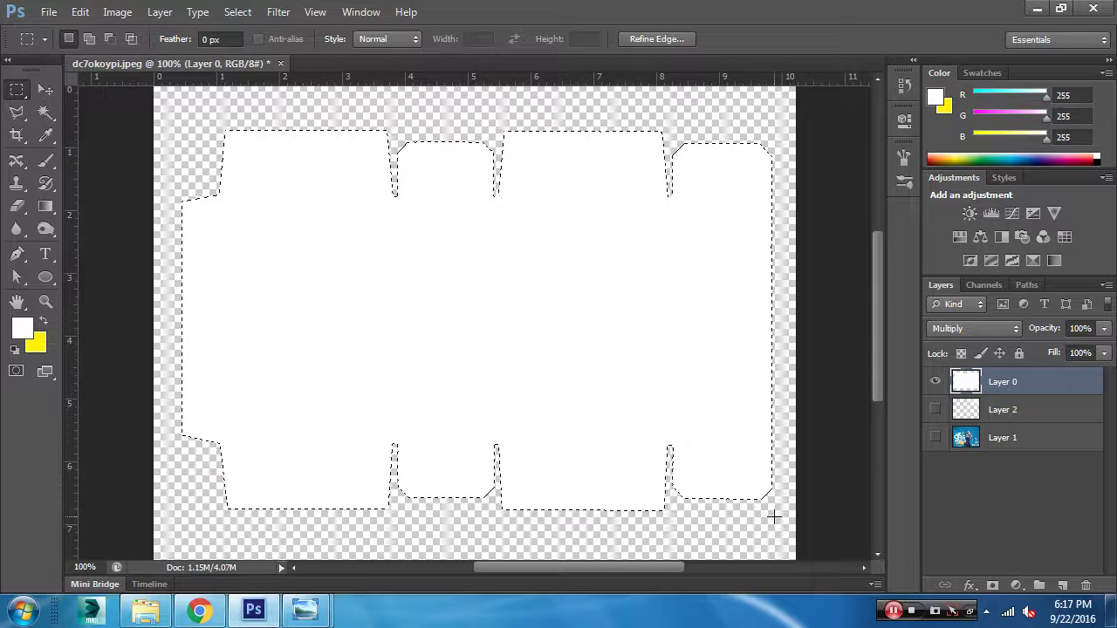
key("ctrl+BackSpace")
key("ctrl+alt+z")
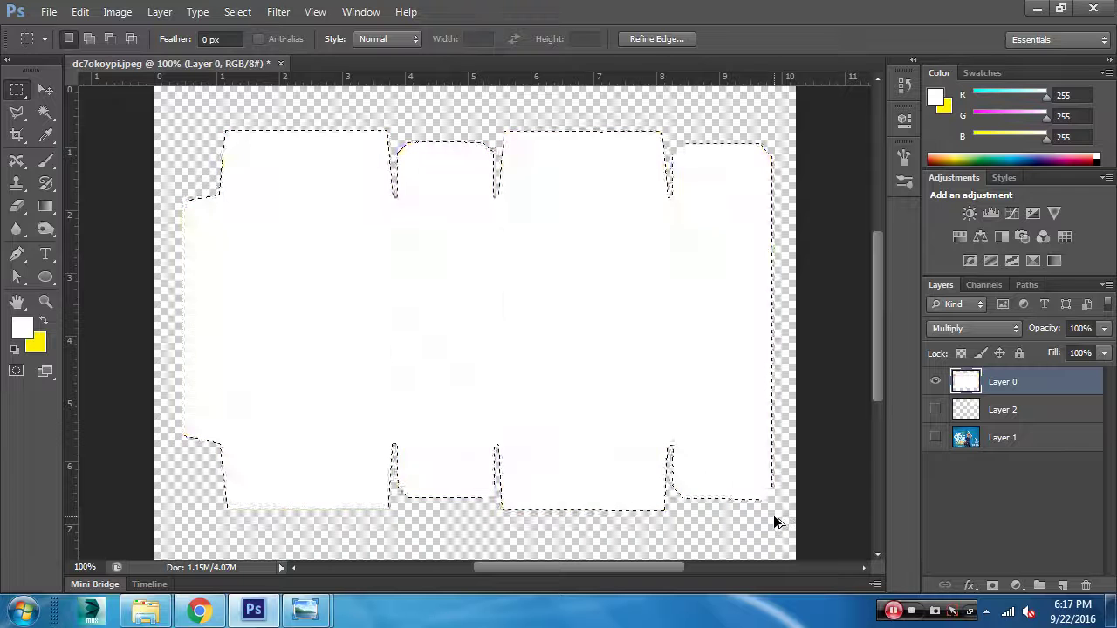
key("ctrl+alt+z")
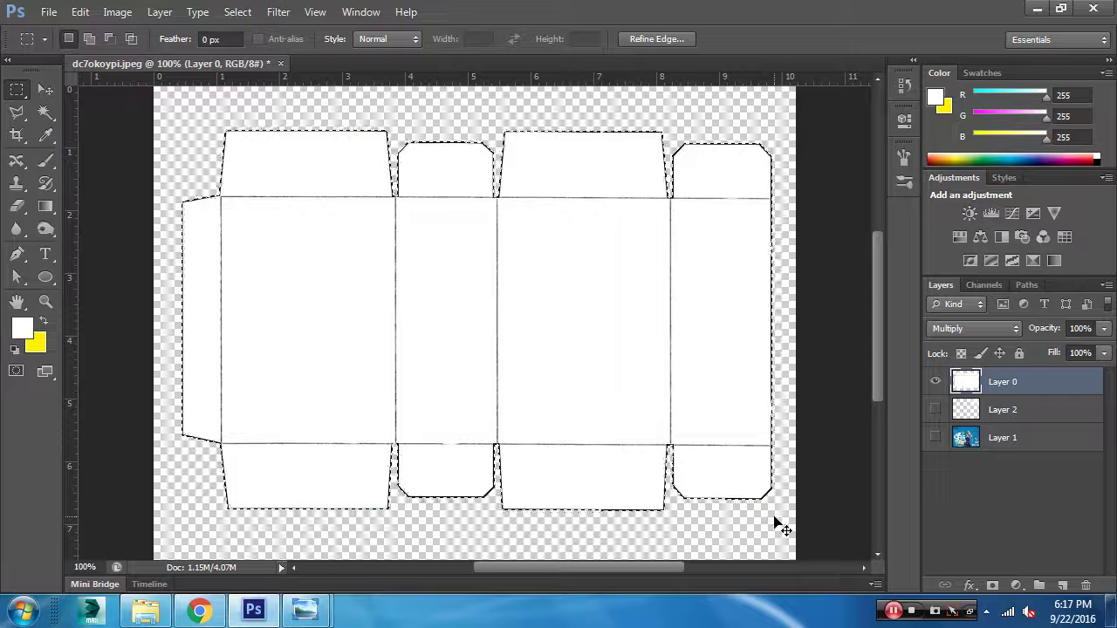
key("ctrl+d")
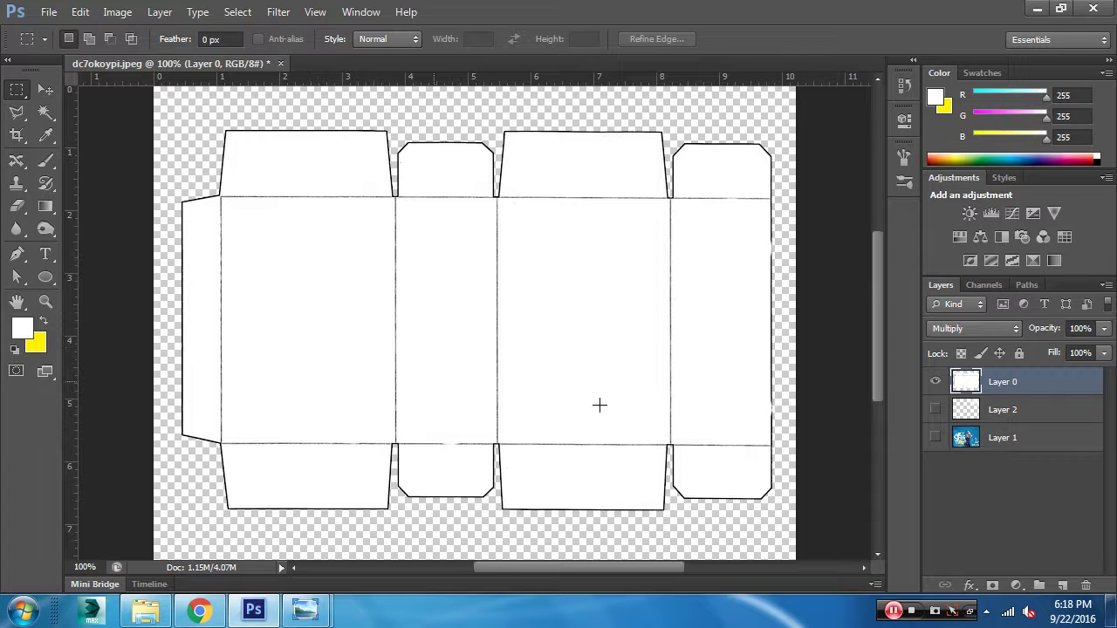
- Show Layer 2 and fill it with pale yellow (R 251, G 247, B 207), and make Layer 0 the active layer
left_click(1054, 408)
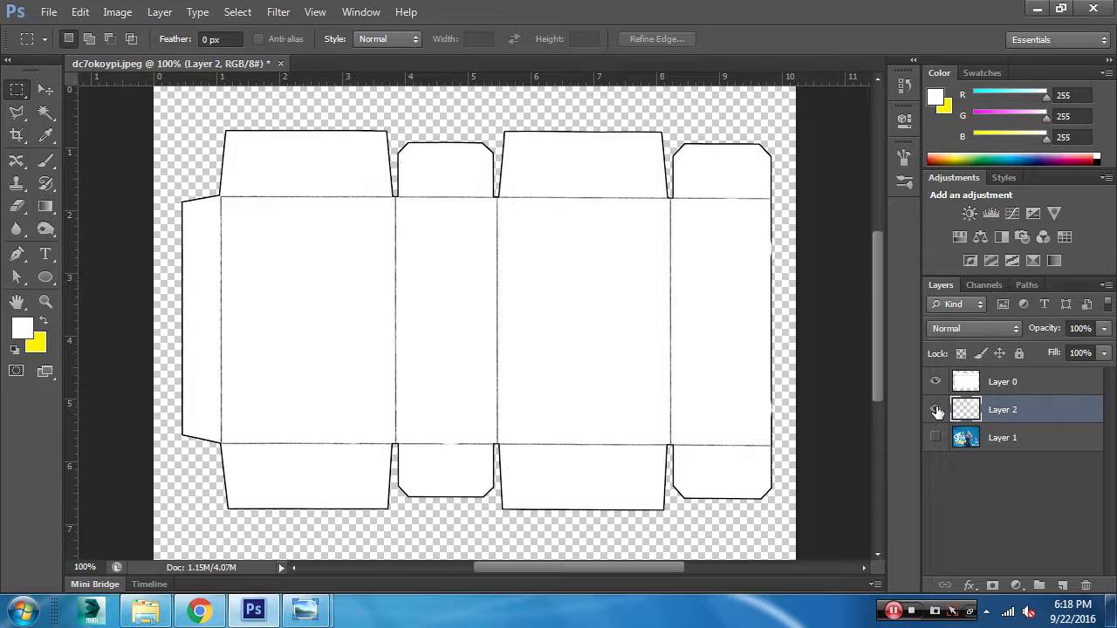
left_click(936, 409)
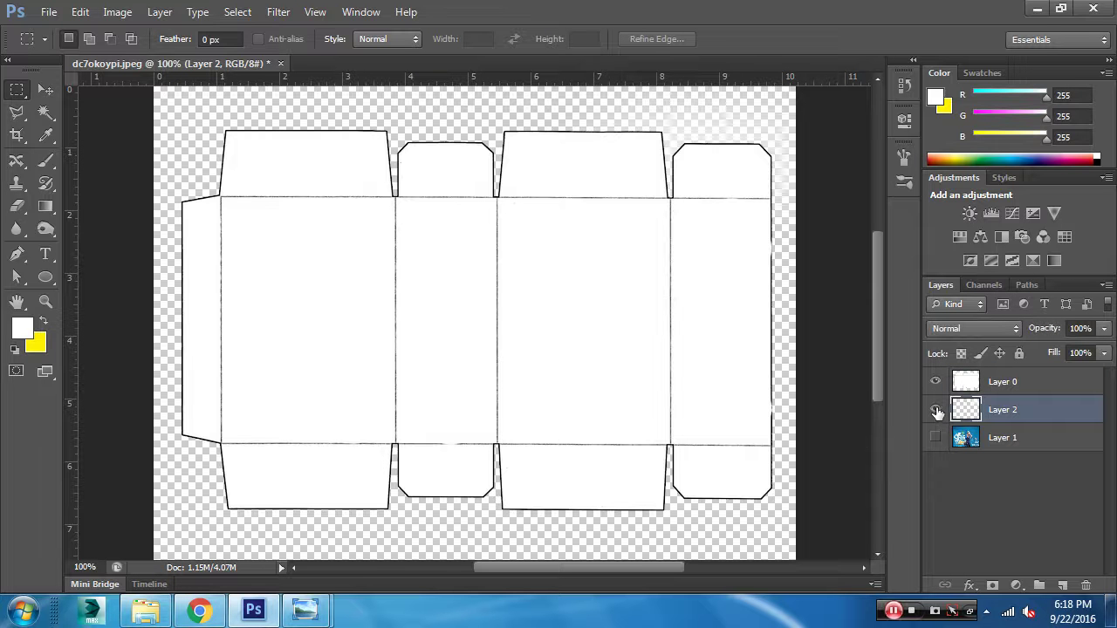
left_click(23, 330)
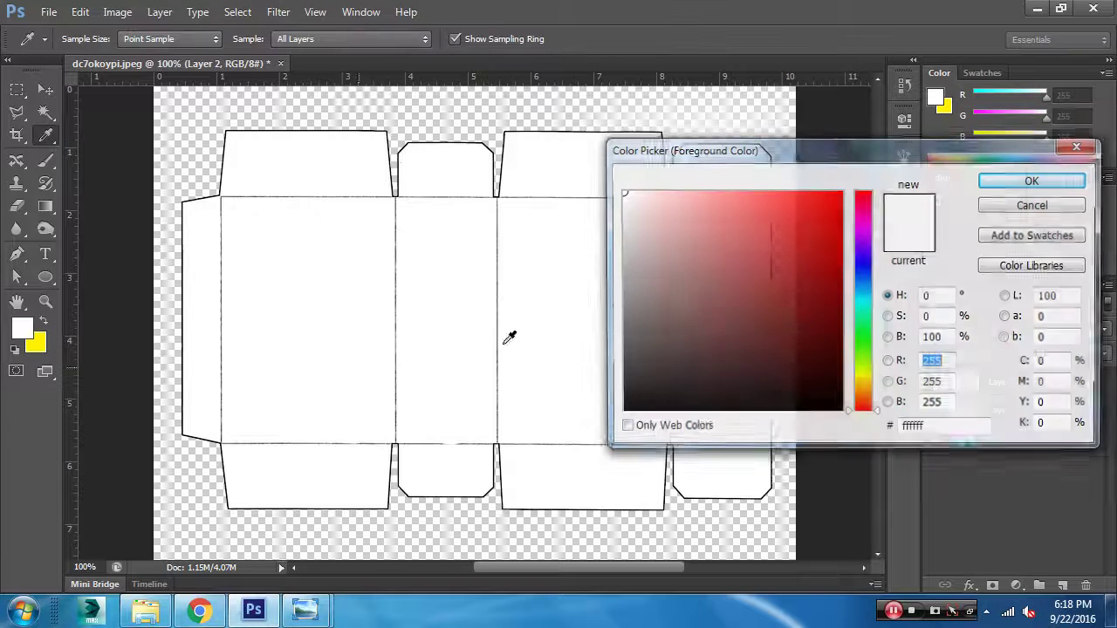
left_click(868, 381)
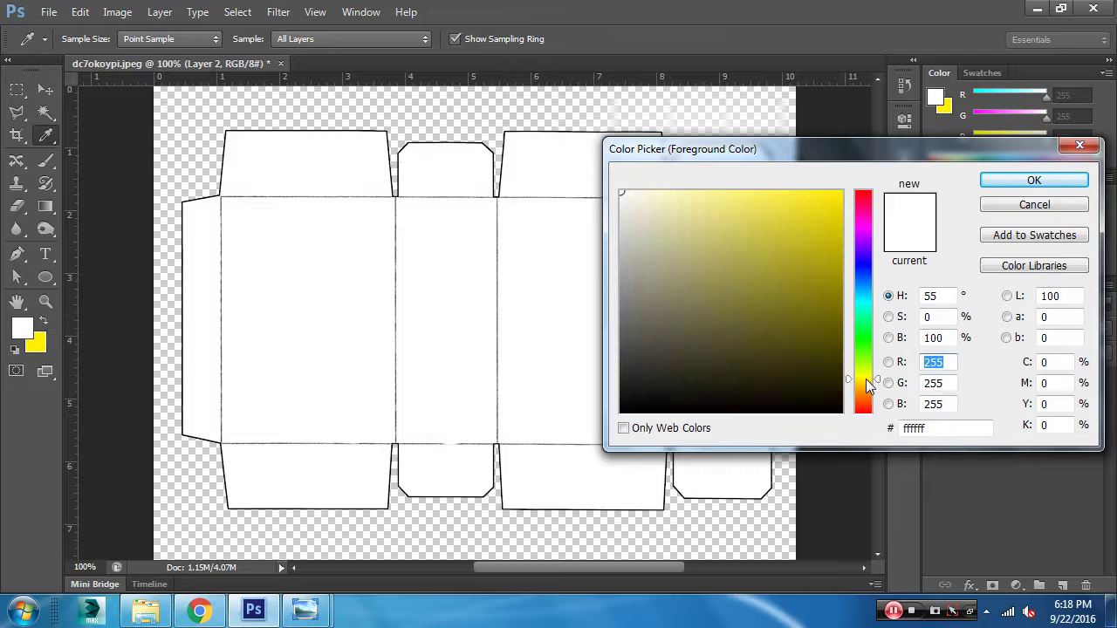
mouse_move(731, 229)
left_mouse_down()
mouse_move(668, 200)
mouse_move(689, 207)
mouse_move(666, 213)
mouse_move(654, 204)
mouse_move(661, 192)
left_mouse_up()
left_click(1034, 180)
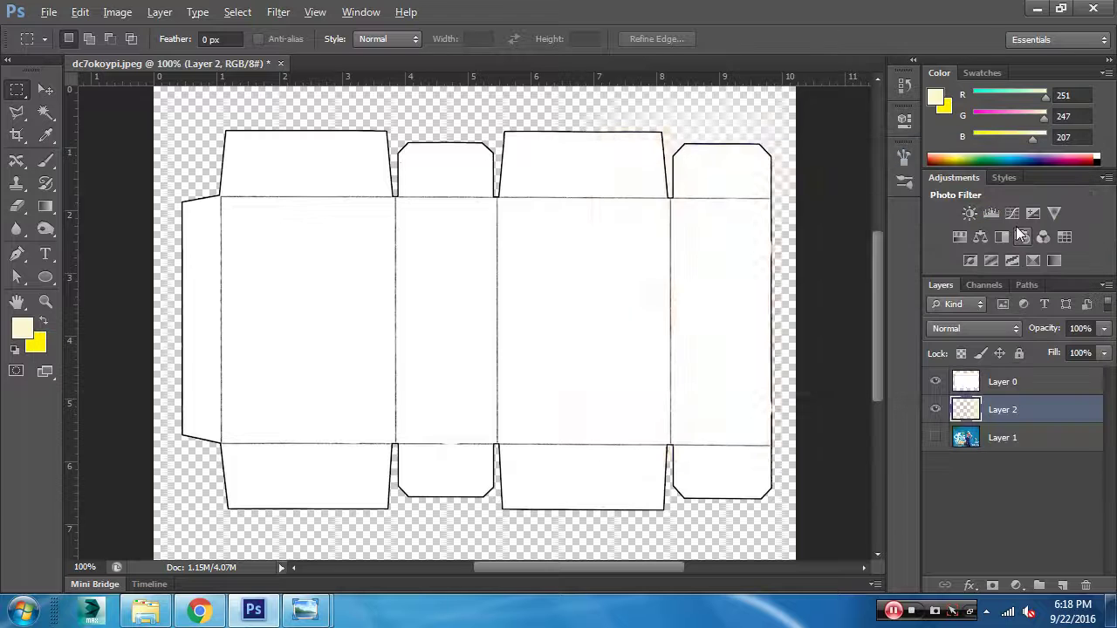
key("alt+BackSpace")
left_click(995, 382)
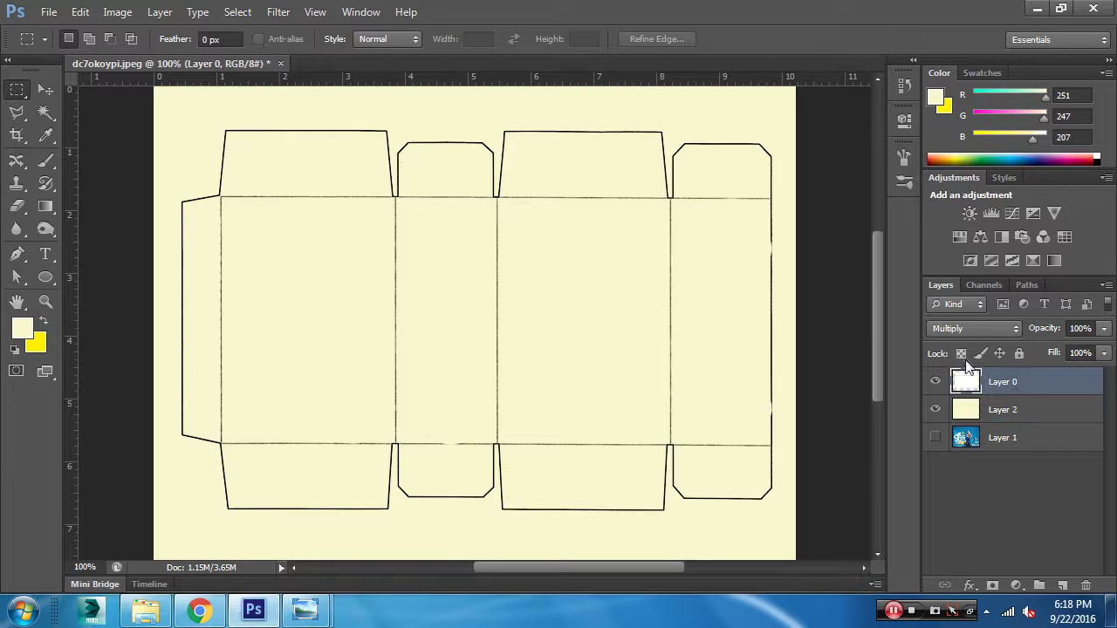